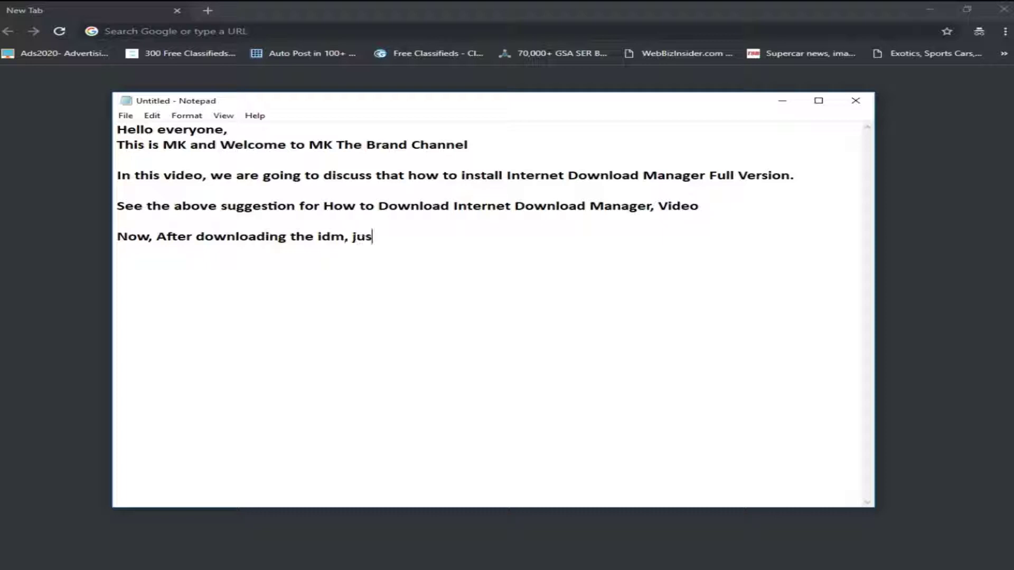
Step: Complete the current line so it ends with "just see the installation process of idm full version."
type("t see the installation process of idm full")
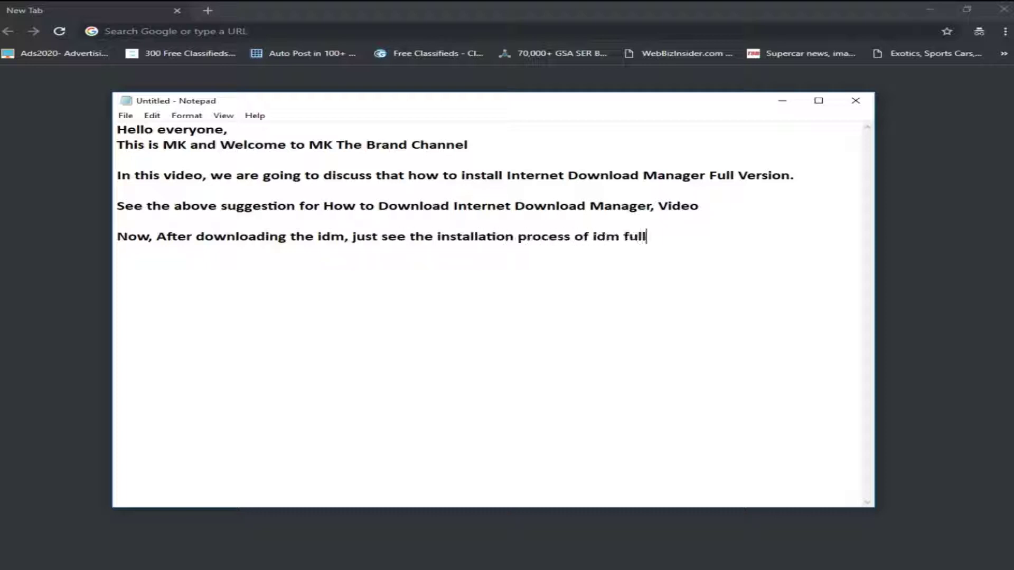
type(" version.")
key("Return")
key("Return")
Step: Add the line "Currently we are going to install IDM Latest Version, IDM 6.32 Build 6 Full Version for 32Bit and 64Bit."
type("Currently we are going to install ")
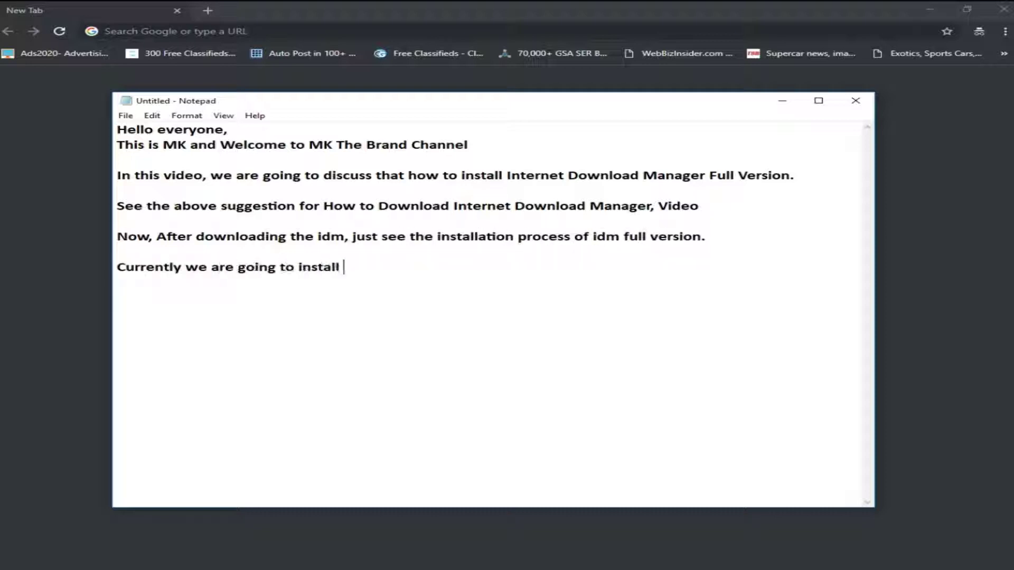
type("IDM Latest Version, IDM 6.32 Build 6")
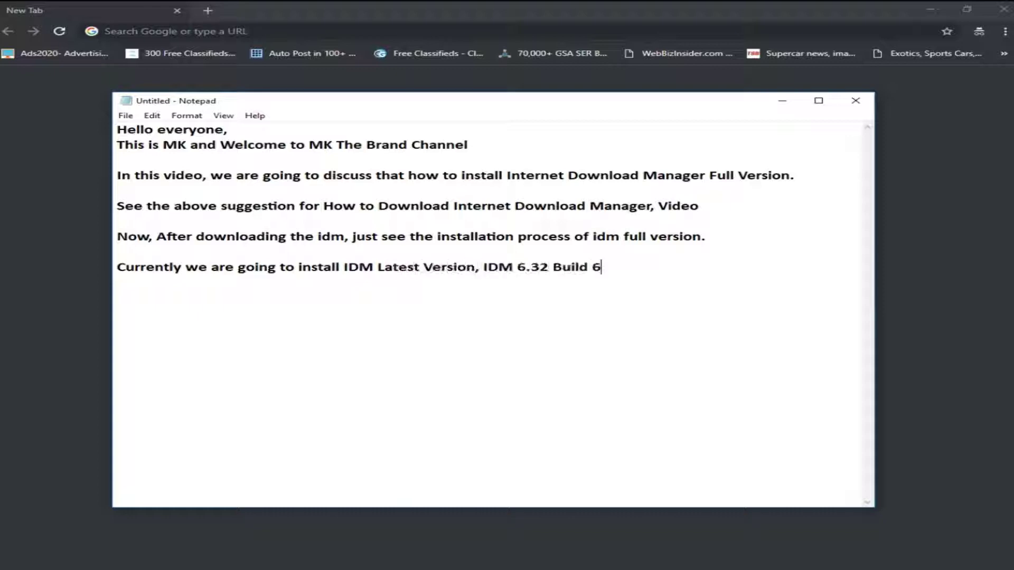
type(" Full Version for 32 BIt and 64Bit")
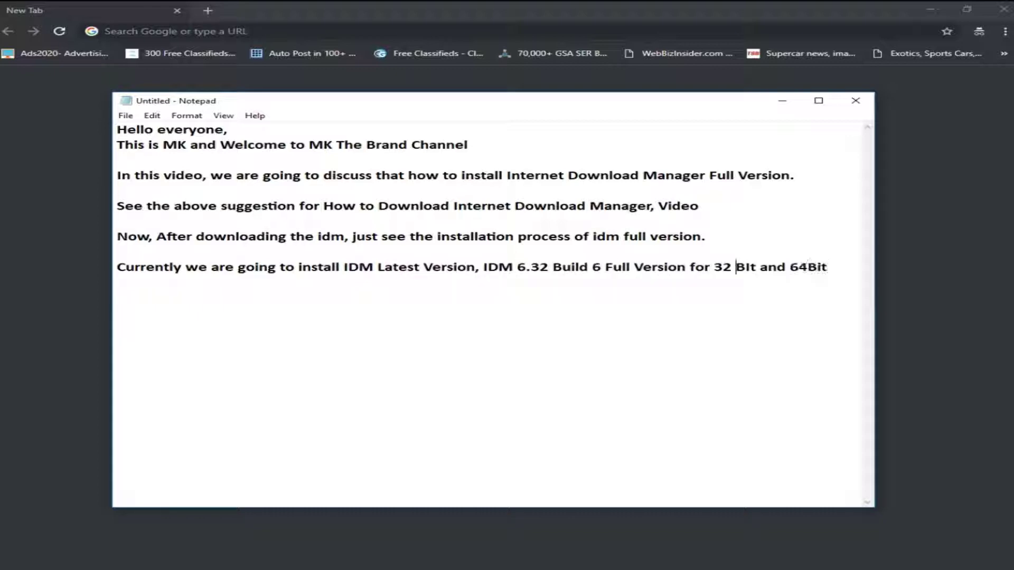
key("BackSpace")
key("Delete")
key("Delete")
type("Bi")
key("End")
type(".")
Step: Add the separate lines "Now, Lets Start!" and "When you download IDM, You have this ZIP File."
key("Return")
key("Return")
type("Now. Lets Start!")
key("Return")
key("Return")
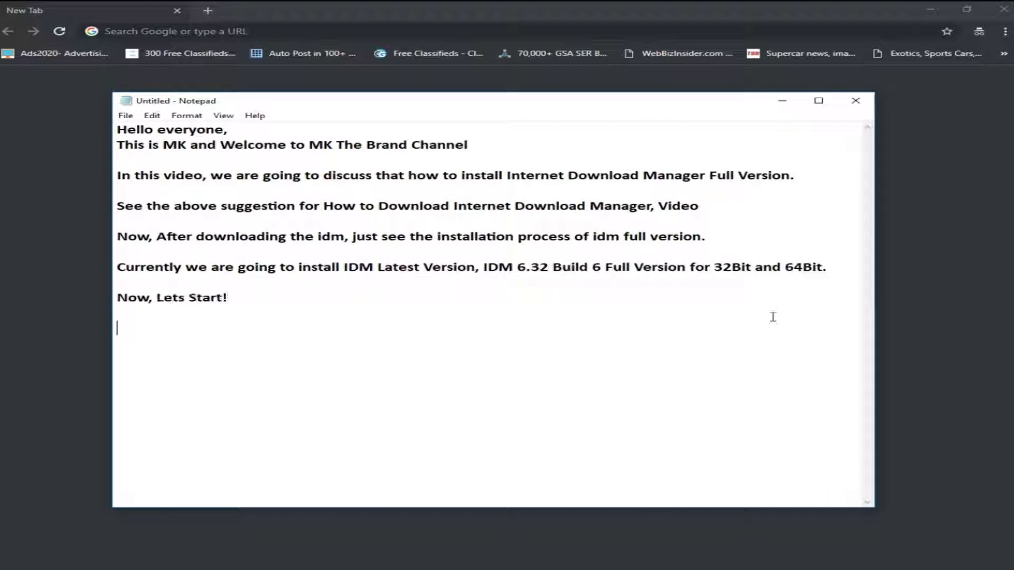
type("When you download IDM, You have this ZIP File")
Step: In File Explorer, extract the "IDM 6.32 Build 6 incl Patch [32bit + 64bit]" archive into a folder of the same name
left_click(326, 37)
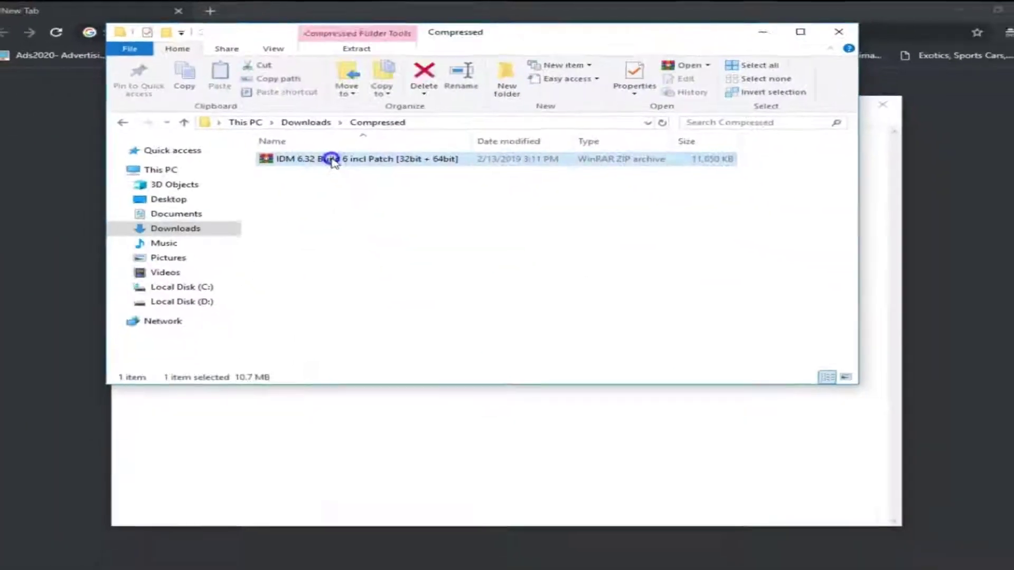
right_click(505, 304)
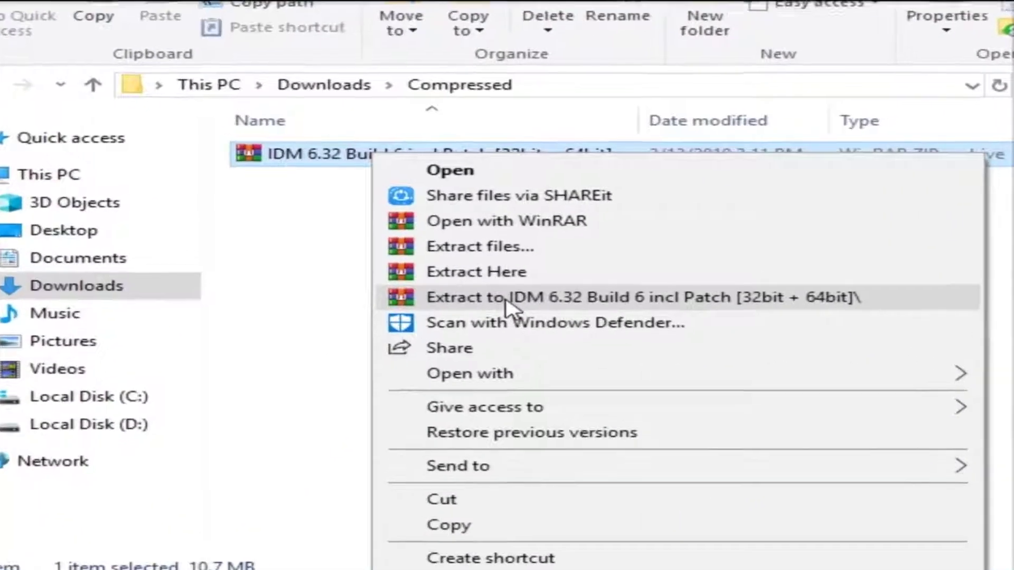
left_click(394, 230)
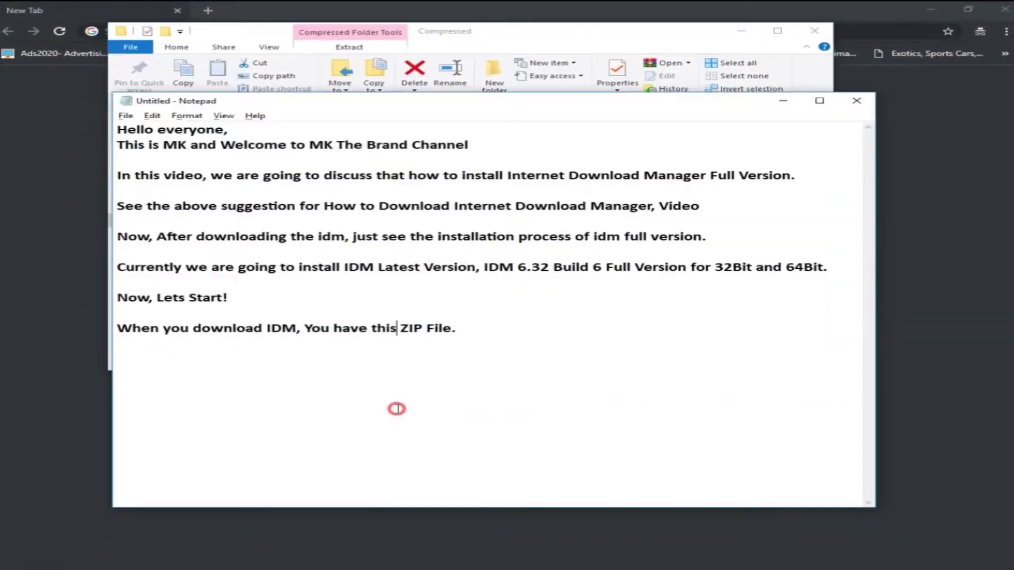
Step: Switch to Notepad and append "Extract the file" after the sentence about the ZIP file
key("End")
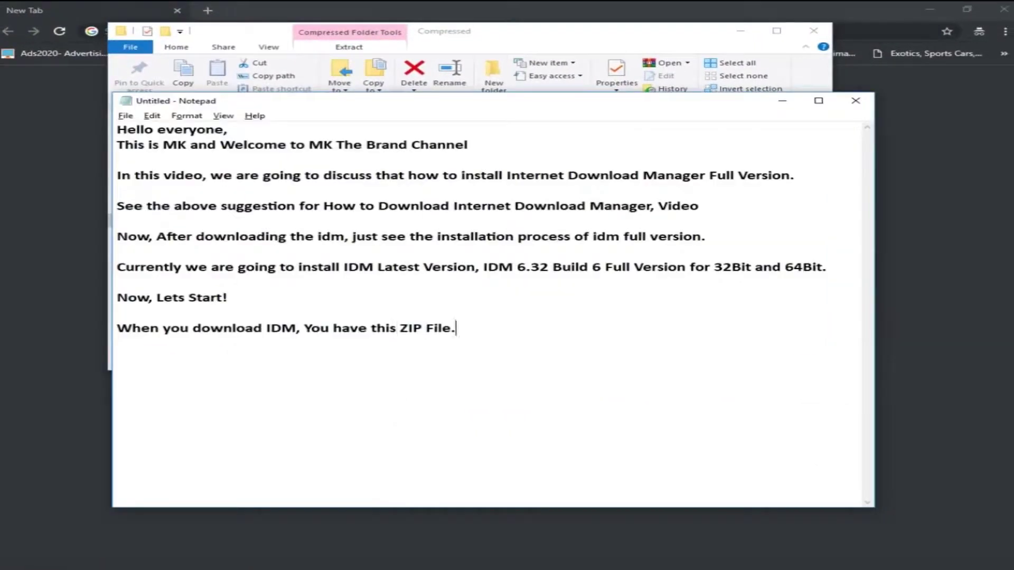
type("Exr")
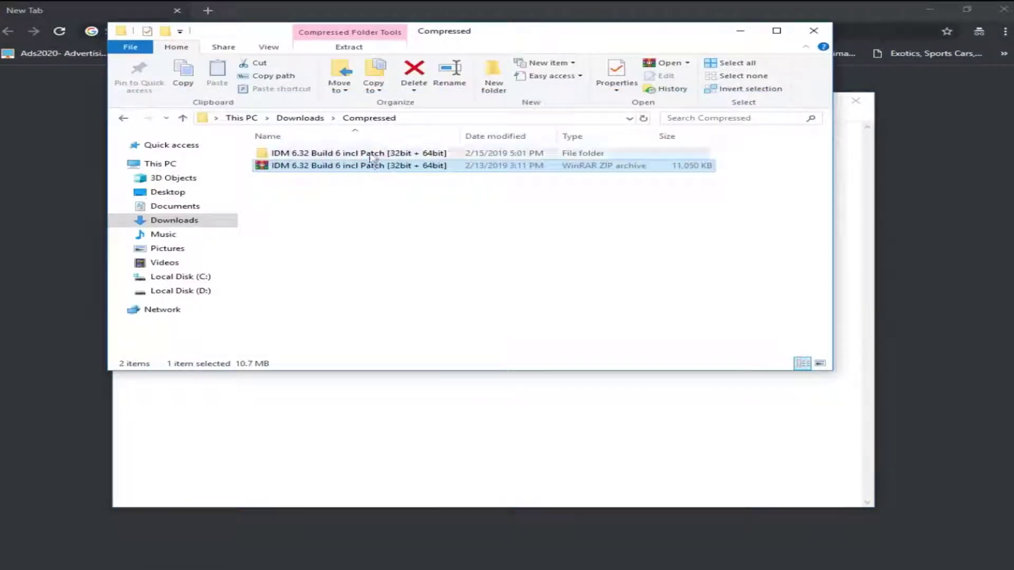
Step: In File Explorer, open the extracted IDM 6.32 Build 6 folder and the folder of the same name nested inside it
double_click(369, 163)
left_click(334, 153)
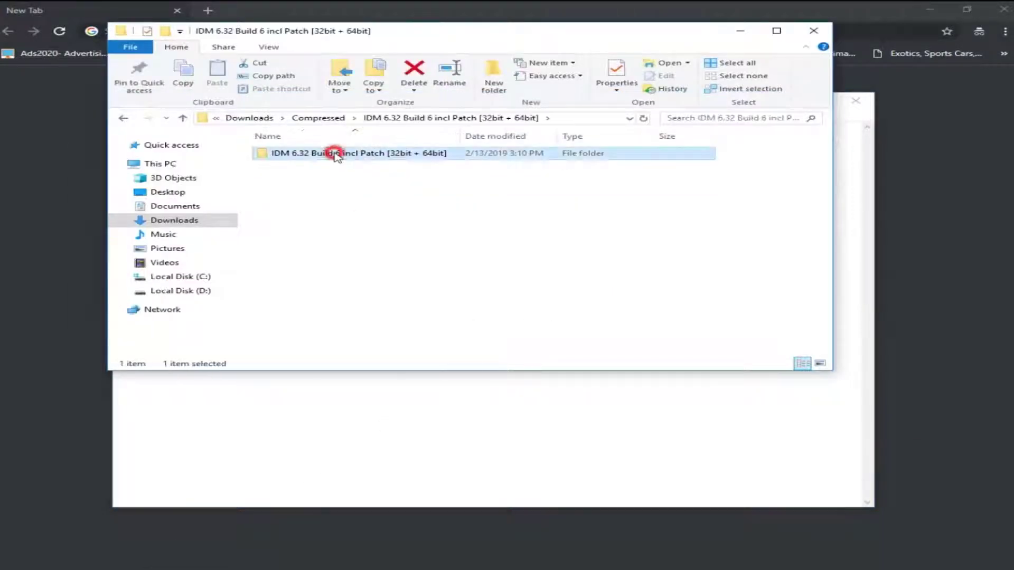
double_click(334, 153)
left_click(344, 207)
key("ctrl+a")
left_click(344, 199)
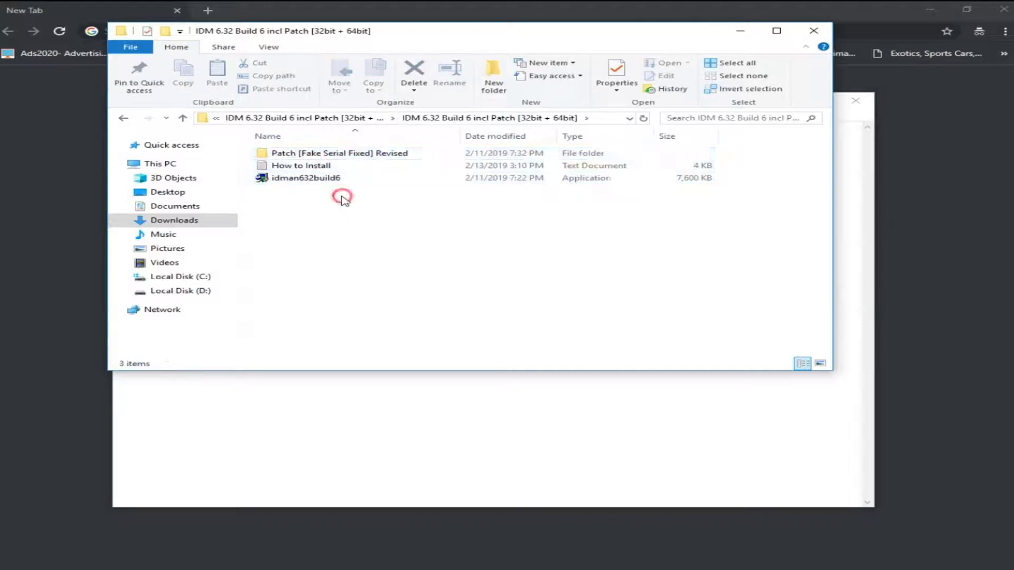
Step: Launch the idman632build6 installer from the extracted folder
mouse_move(317, 159)
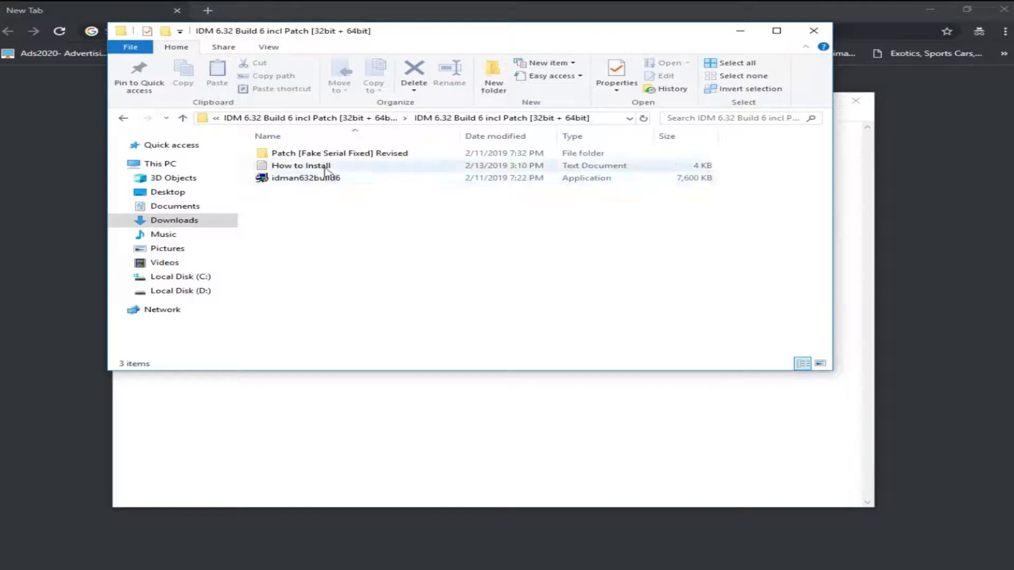
right_click(320, 181)
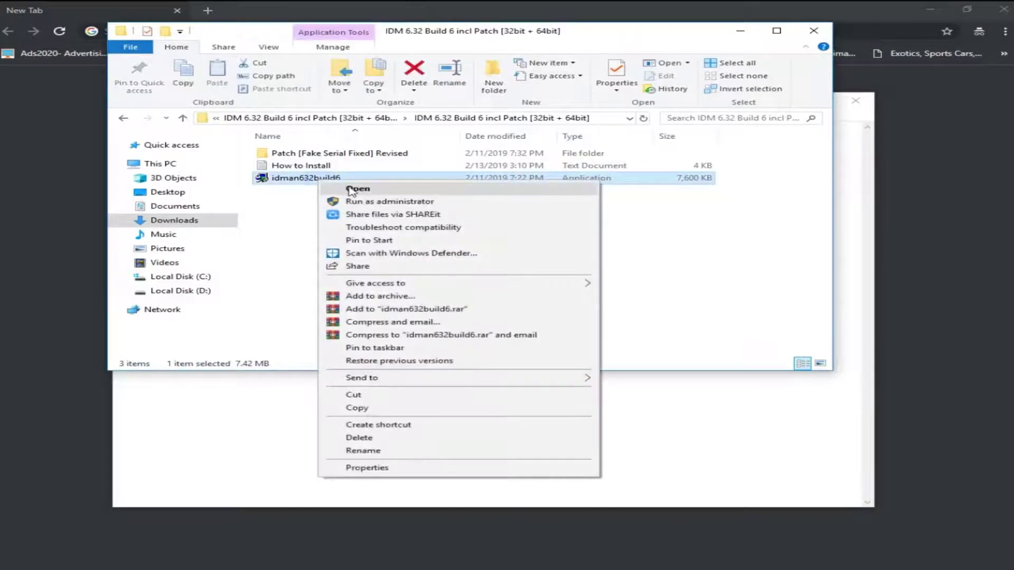
left_click(351, 189)
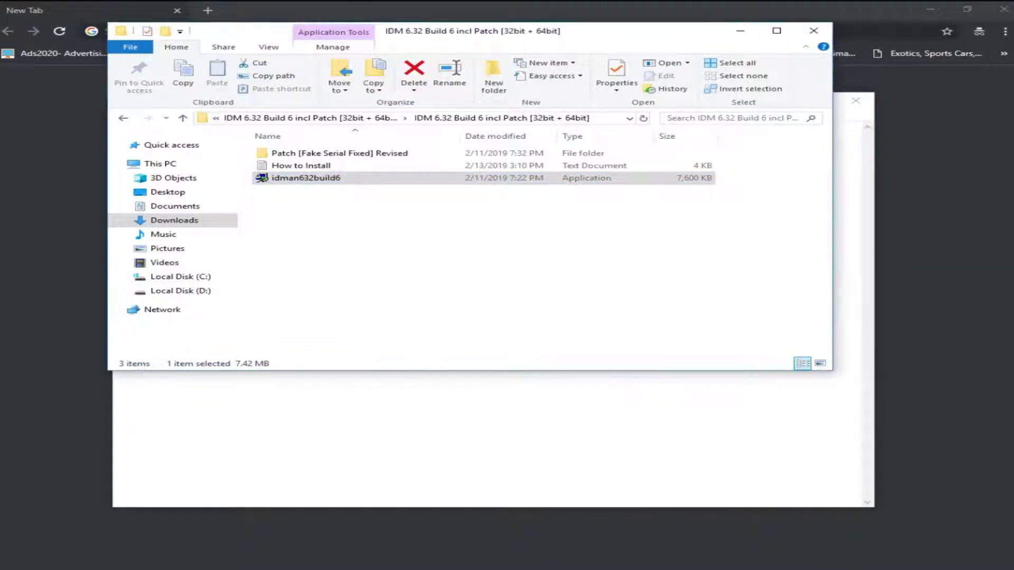
left_click(368, 225)
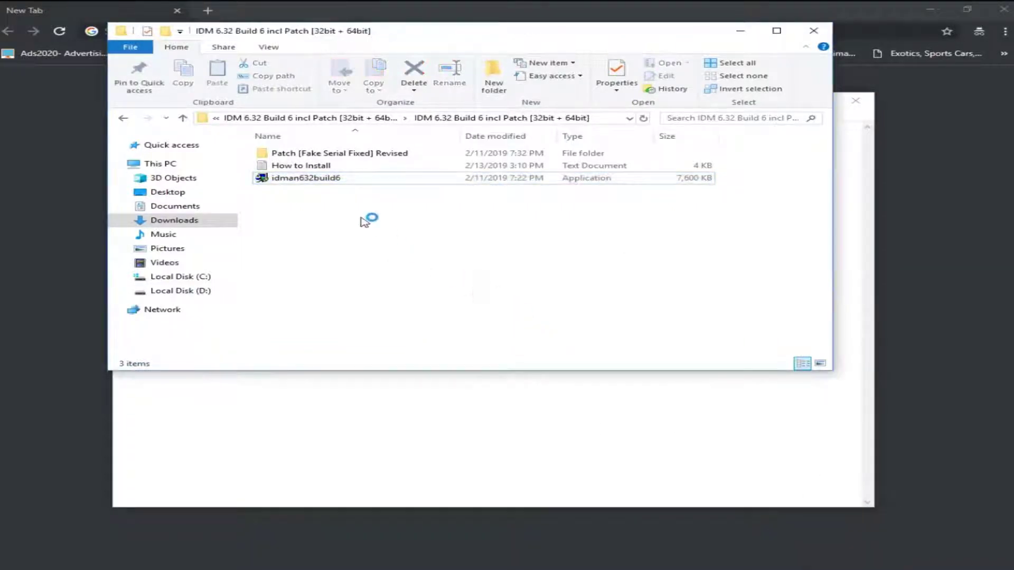
Step: Switch to Notepad and add the line "You can also read, how to install instruction file"
left_click(393, 392)
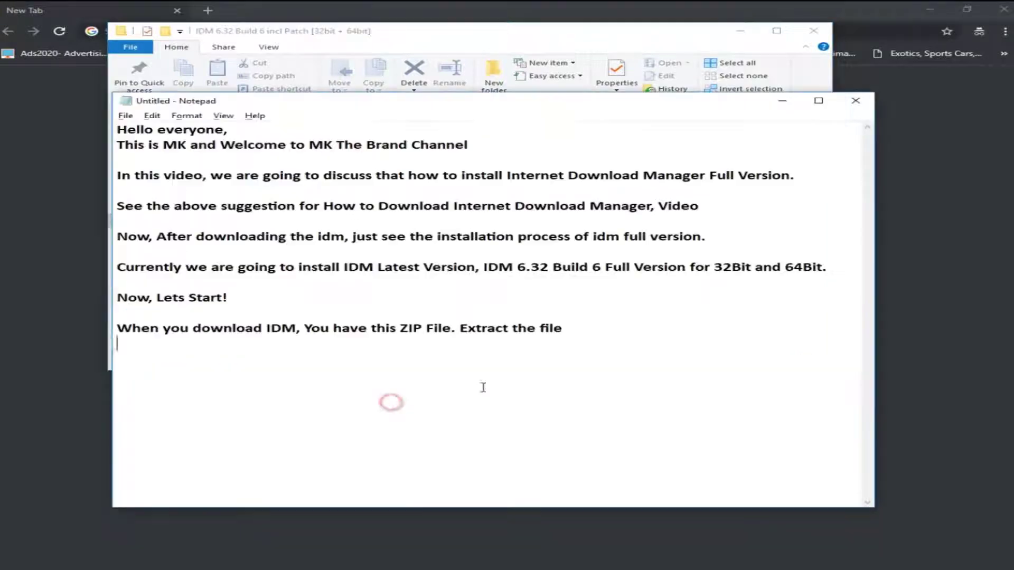
type("You can also read, how to install instruction file")
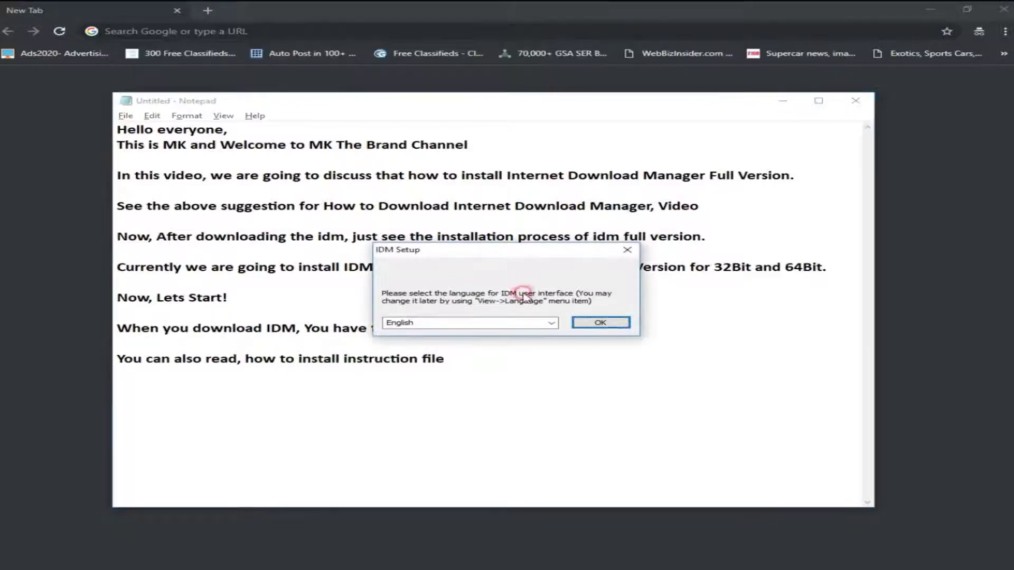
Step: Start the IDM setup with English as the interface language and accept the license agreement
left_click(600, 323)
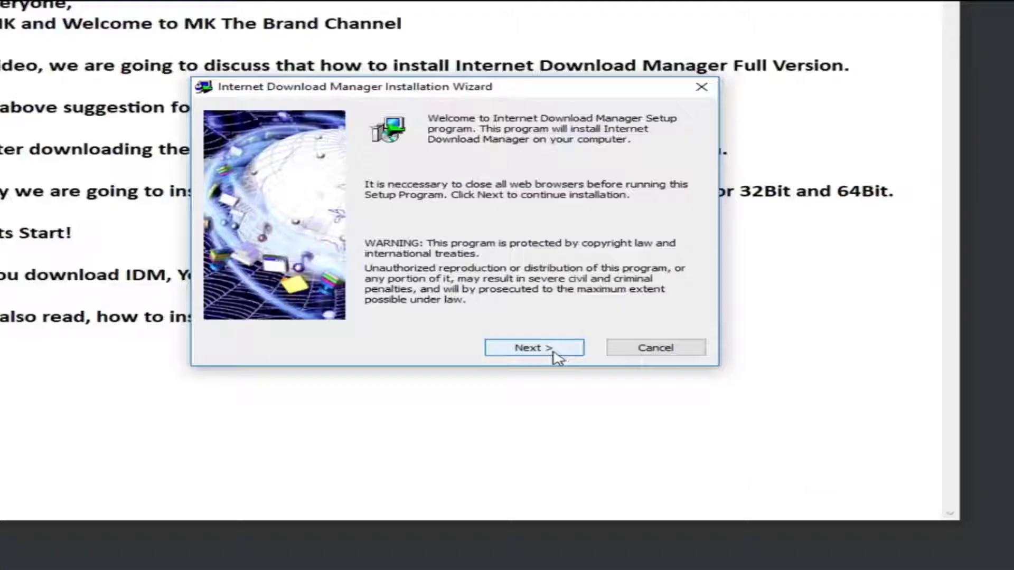
left_click(576, 386)
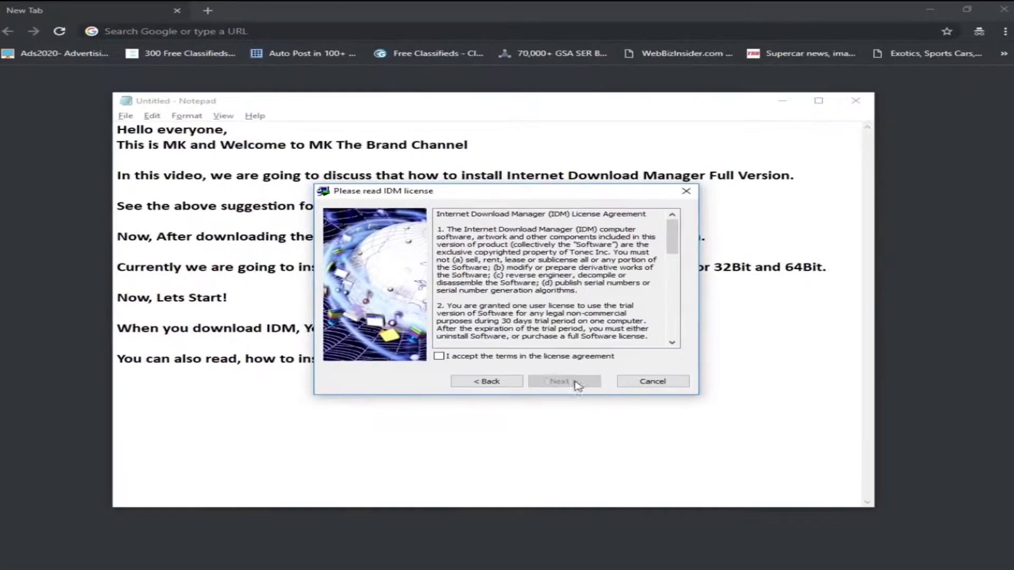
left_click(439, 357)
left_click(552, 382)
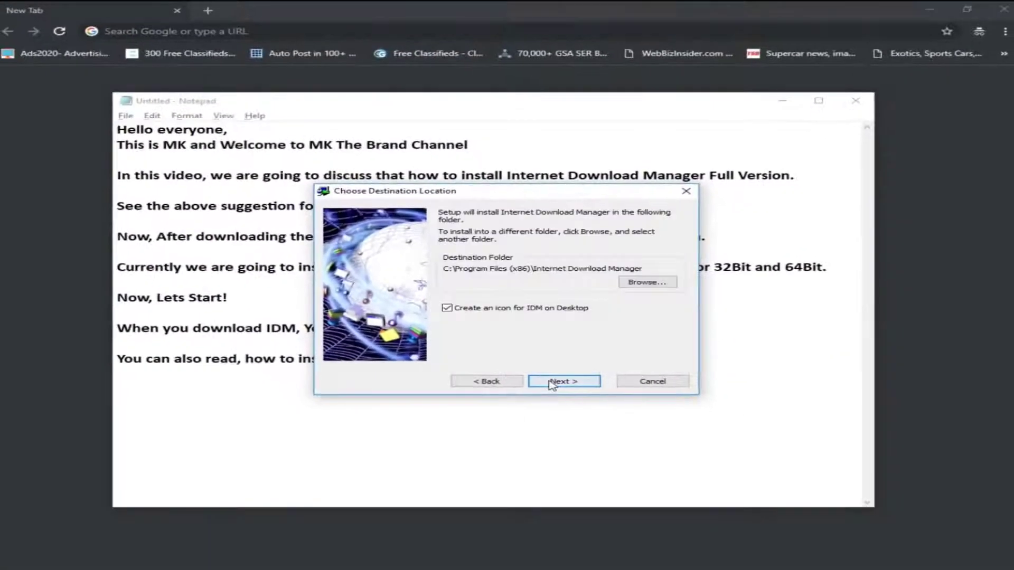
Step: Install Internet Download Manager in the default destination folder with a desktop icon and finish the wizard
left_click(552, 382)
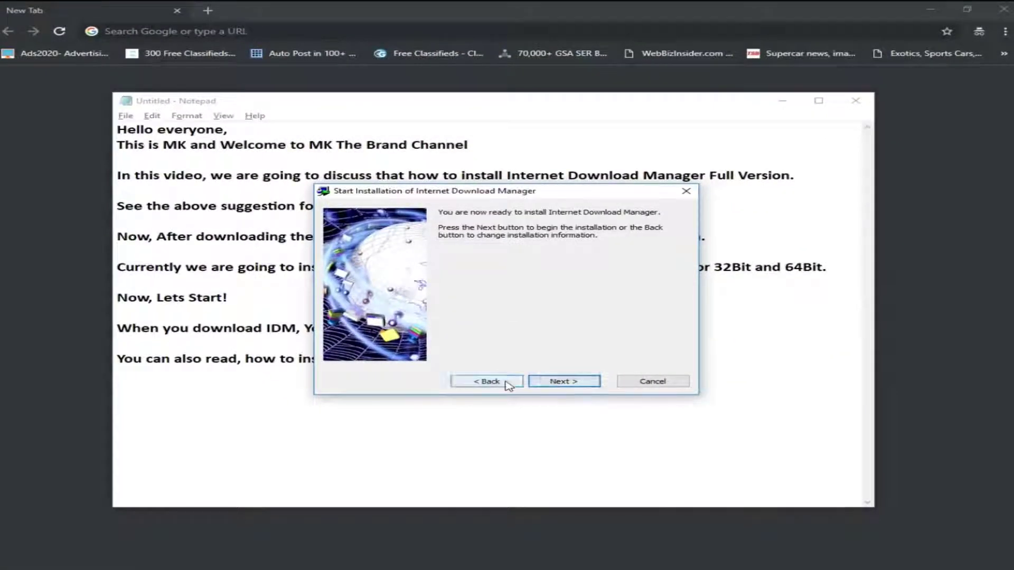
left_click(562, 383)
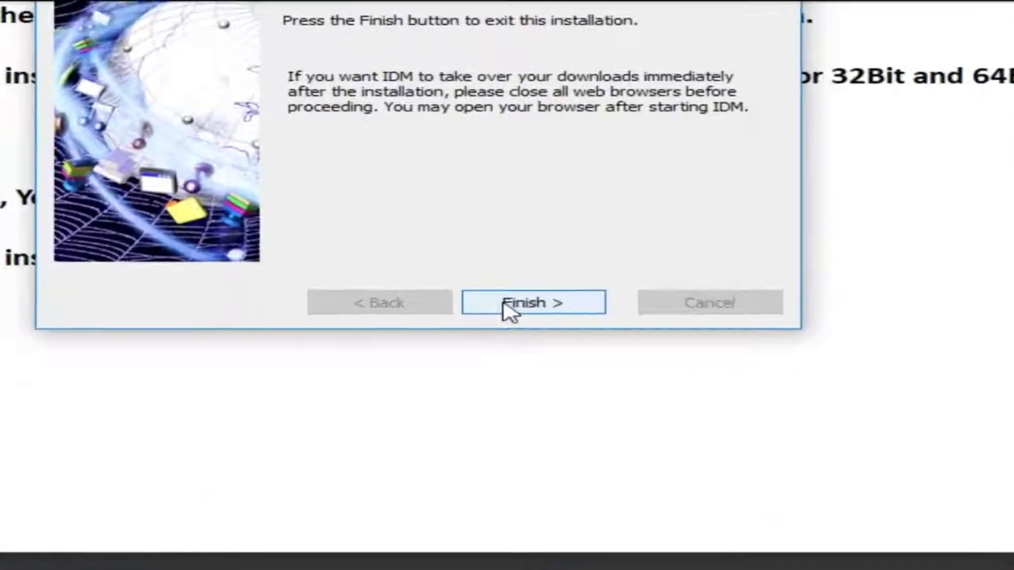
left_click(551, 385)
Step: Add the Notepad line "IDM has been successfull installed!" and close the Chrome extension instructions dialog
left_click(492, 361)
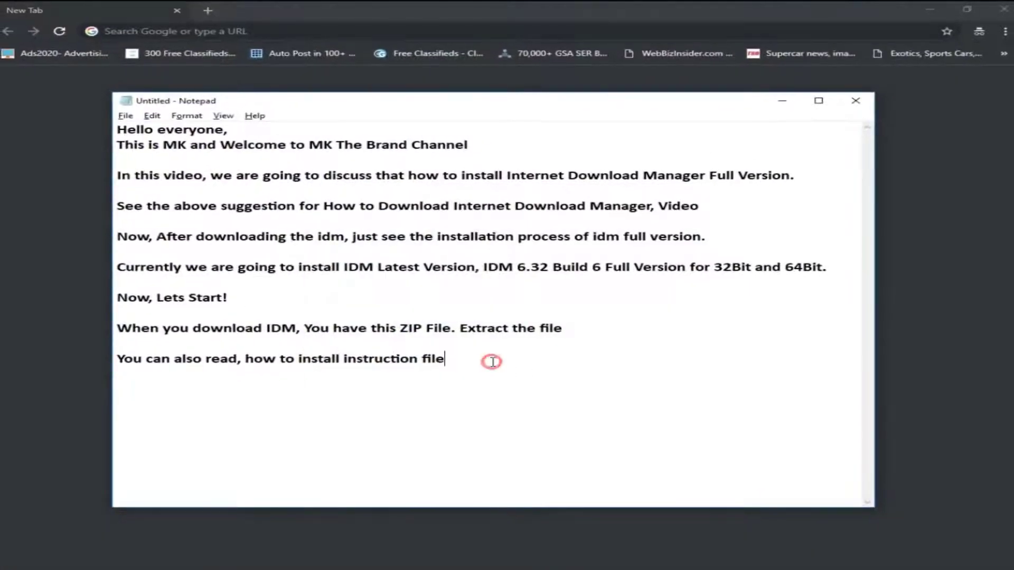
type("IDM has been successfull installed!")
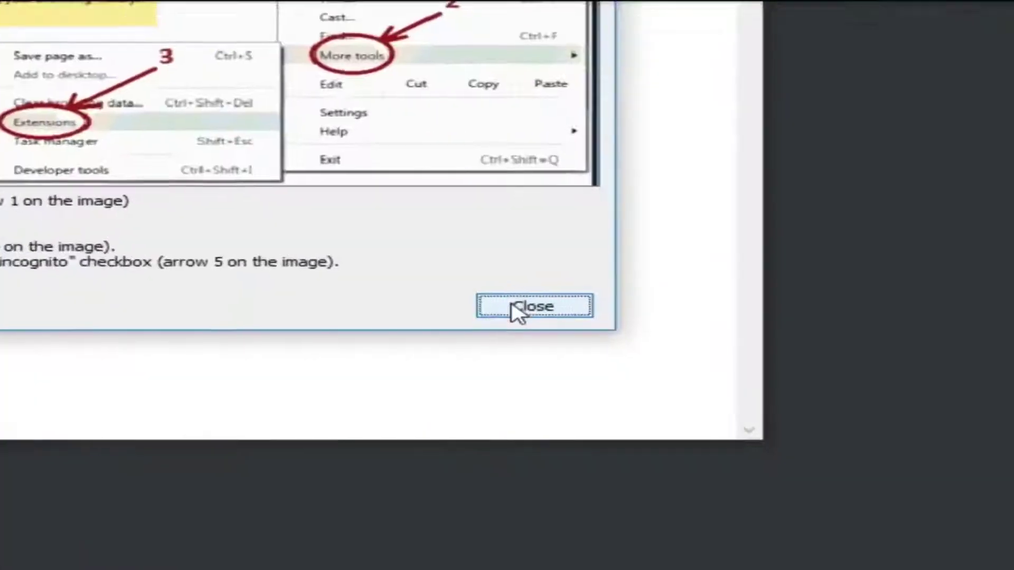
left_click(975, 551)
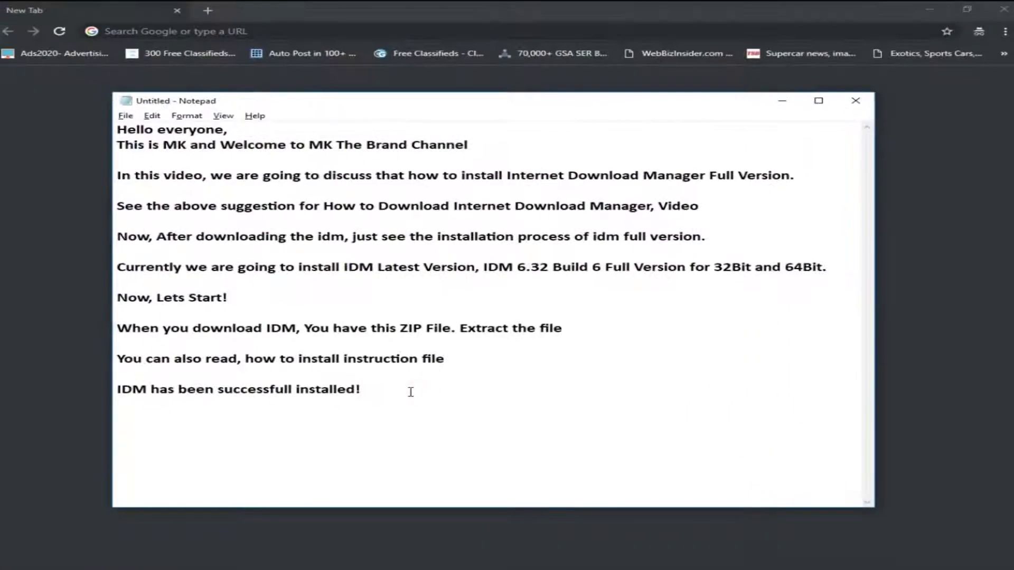
Step: Append "Now Go For a Full Version and Also Extensions of Chrome!" to the line about the successful installation
type("Now Go to")
key("BackSpace")
key("BackSpace")
key("BackSpace")
type("For a Full Version and Also Extensions of Chor")
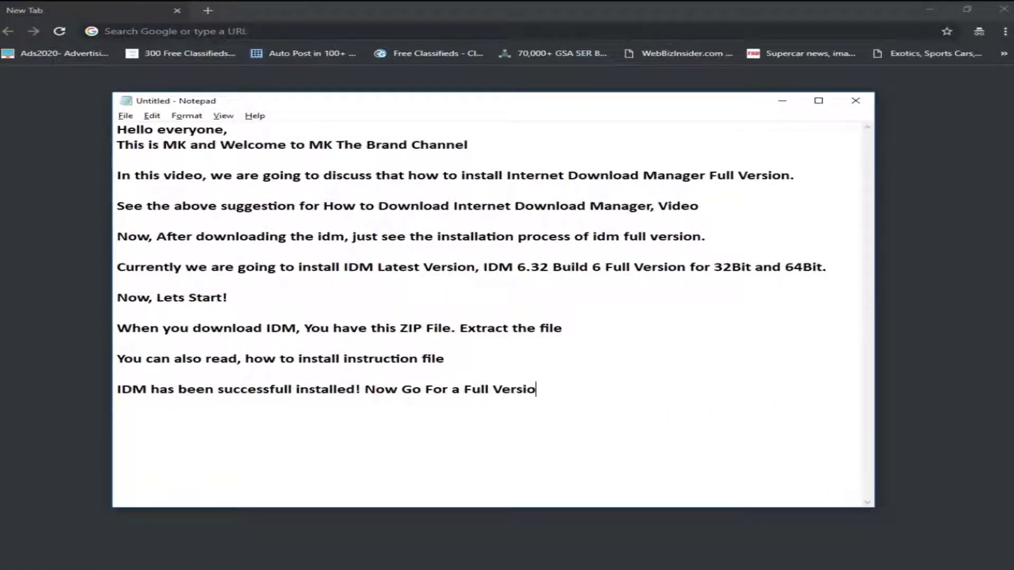
key("BackSpace")
key("BackSpace")
type("rome!")
Step: Begin a new paragraph with "When IDM installs, its automatically install"
key("Return")
key("Return")
type("When insta")
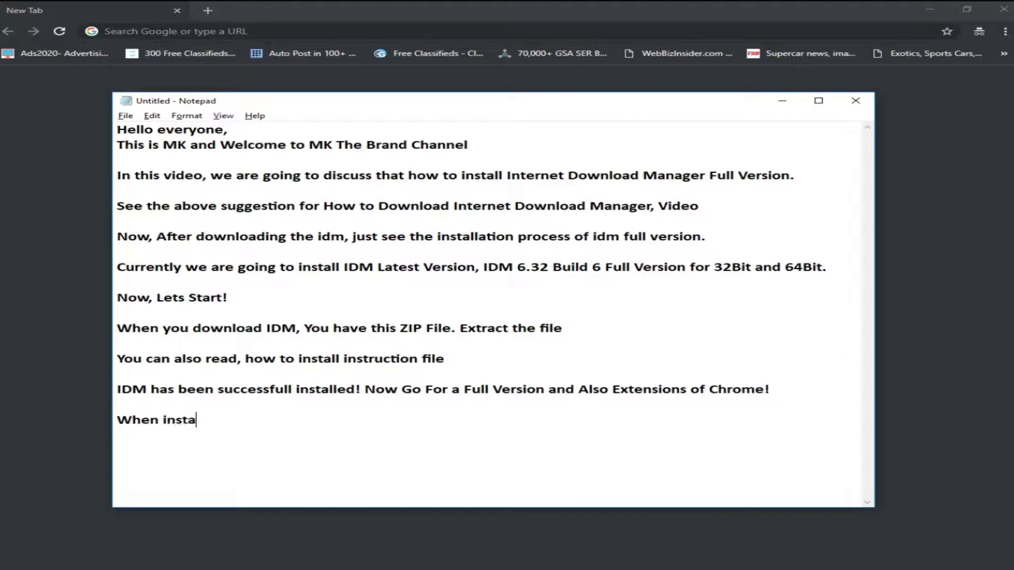
key("BackSpace")
key("BackSpace")
key("BackSpace")
key("BackSpace")
key("BackSpace")
type("IDM installs, its automatically install")
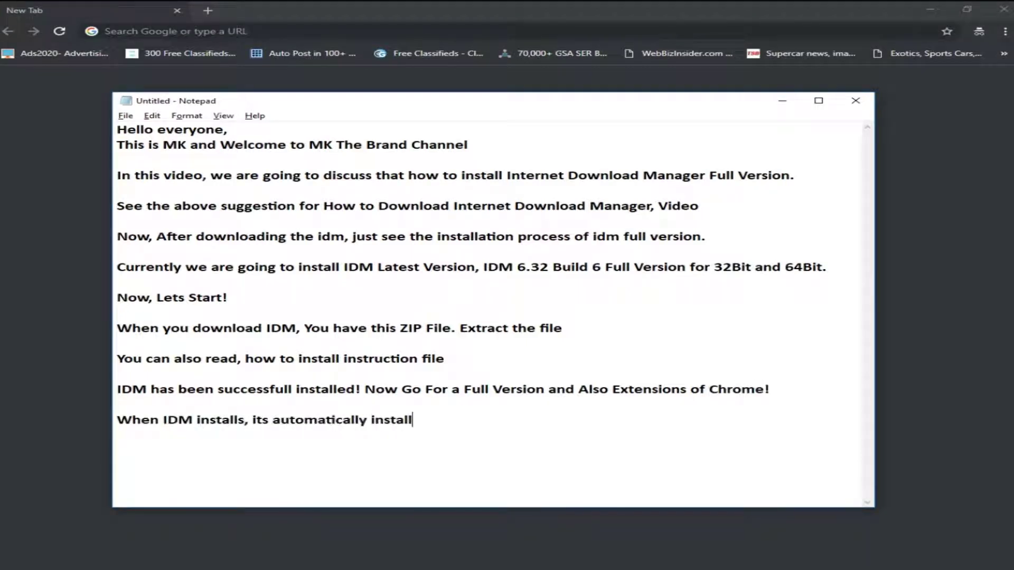
Step: Continue the paragraph with "ADDONE/Extension of Mozilla Firefox Automaticlly but sometime in Chrome, We have to install it manually!"
type(" ADDONE/Extension of Mozilla Firefox Automaticlaly")
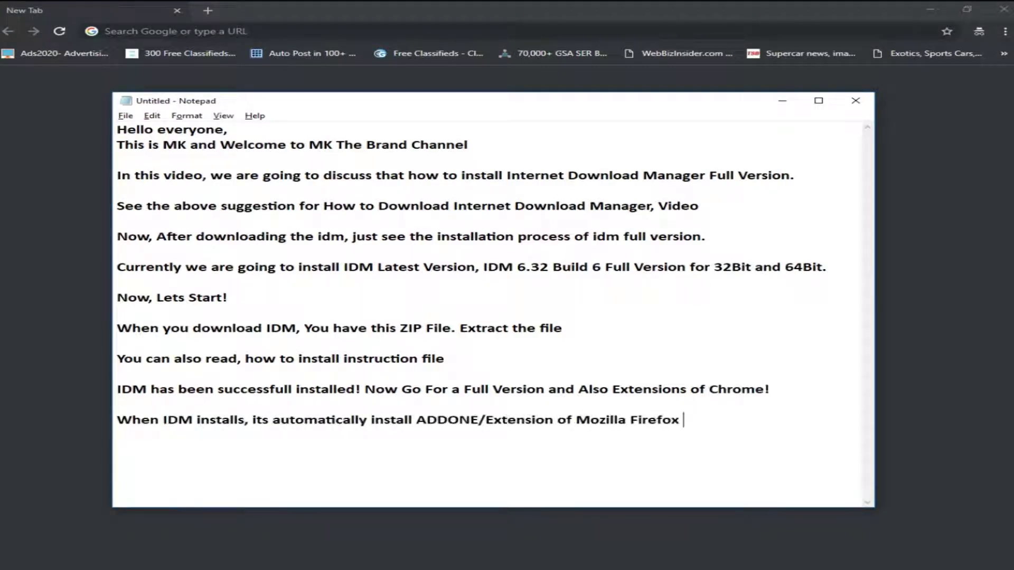
key("BackSpace")
key("BackSpace")
key("BackSpace")
type("ly but sometime in Chrome, We have to install it manually.")
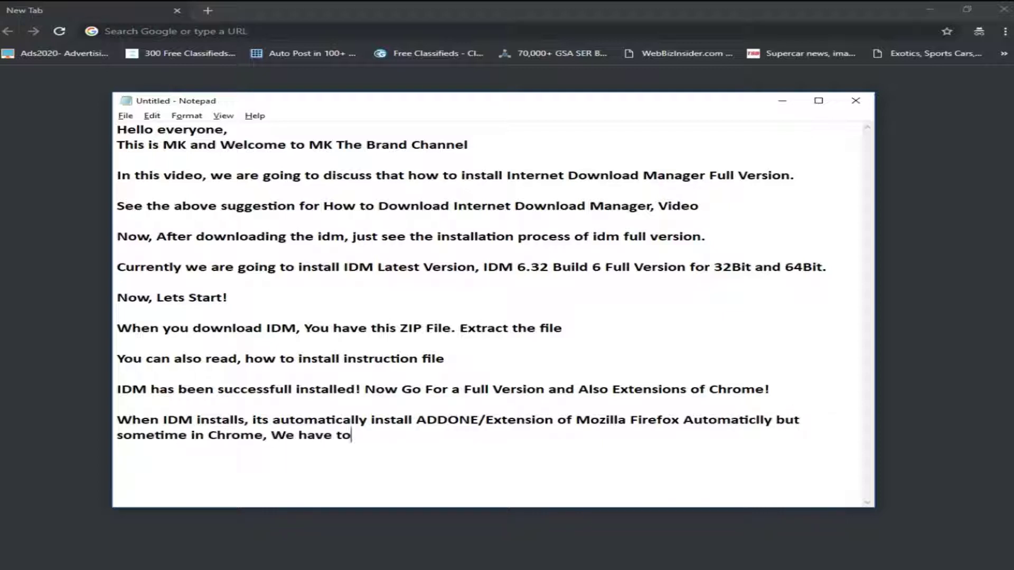
key("BackSpace")
type("!")
Step: Add a new paragraph reading "Now see, there is no extension showing in chrome."
key("Return")
key("Return")
type("Now see, there is no extension showing in chrome.")
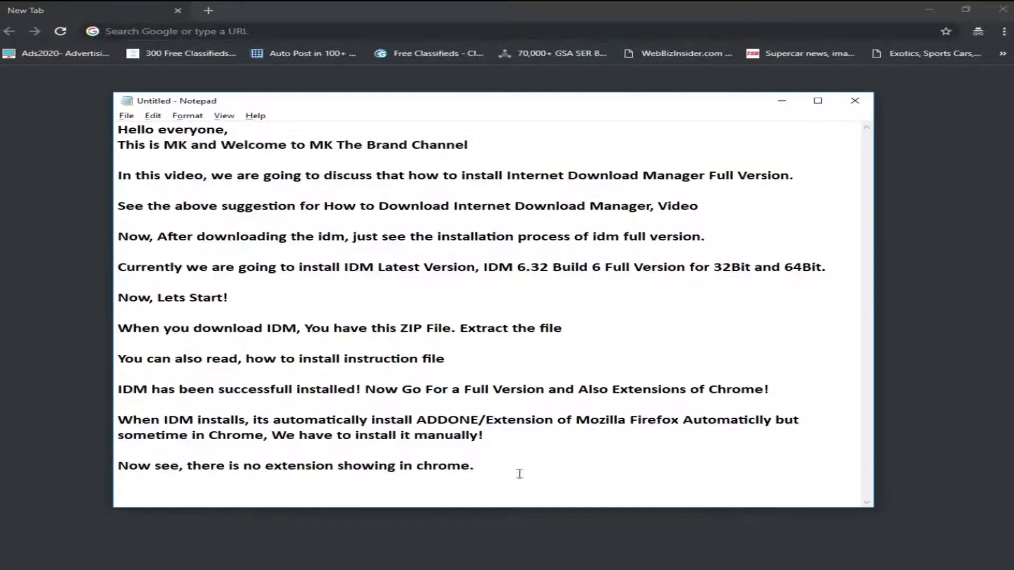
Step: Add the line "After sometime of installation you got this error! so dont worry!" directly below
key("Return")
type("After sometime,")
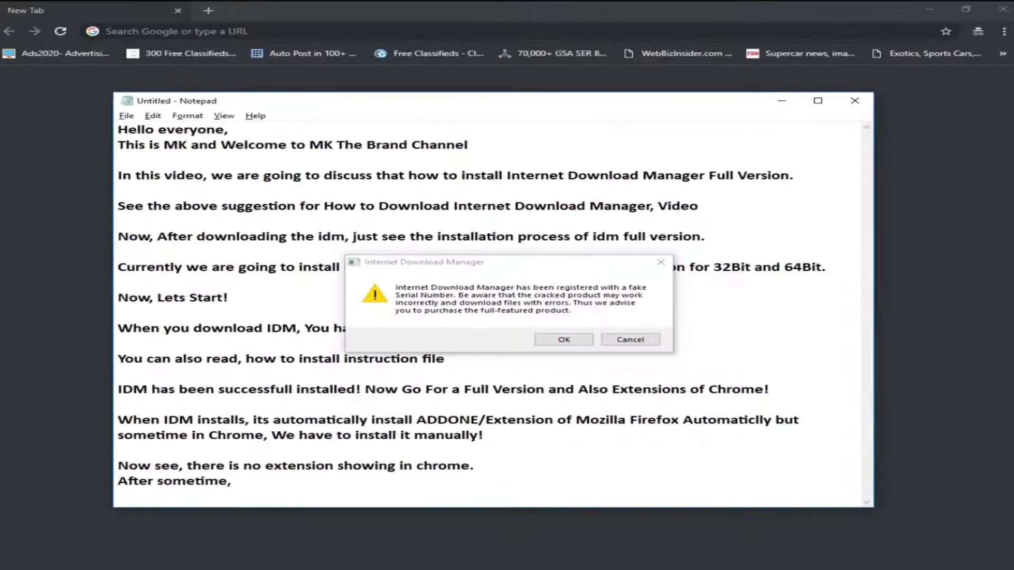
key("BackSpace")
type("of installation you got this error! so dont worry!")
key("Return")
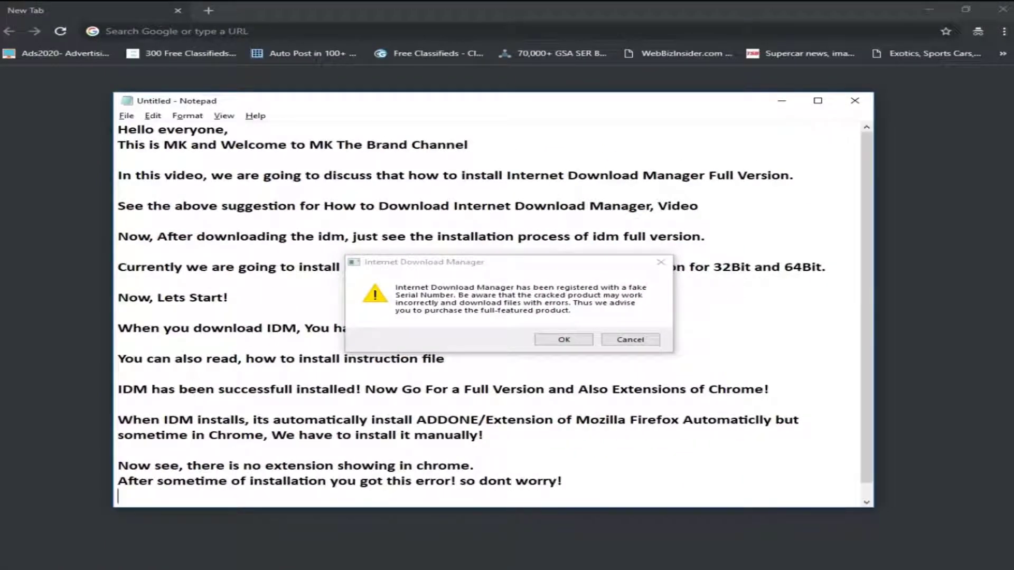
Step: Add the line "We provide you full version." and a separate paragraph reading "Now, Go To Full Version!"
type("We provide you full version.")
key("Return")
key("Return")
type("Now, Go To Full Version!")
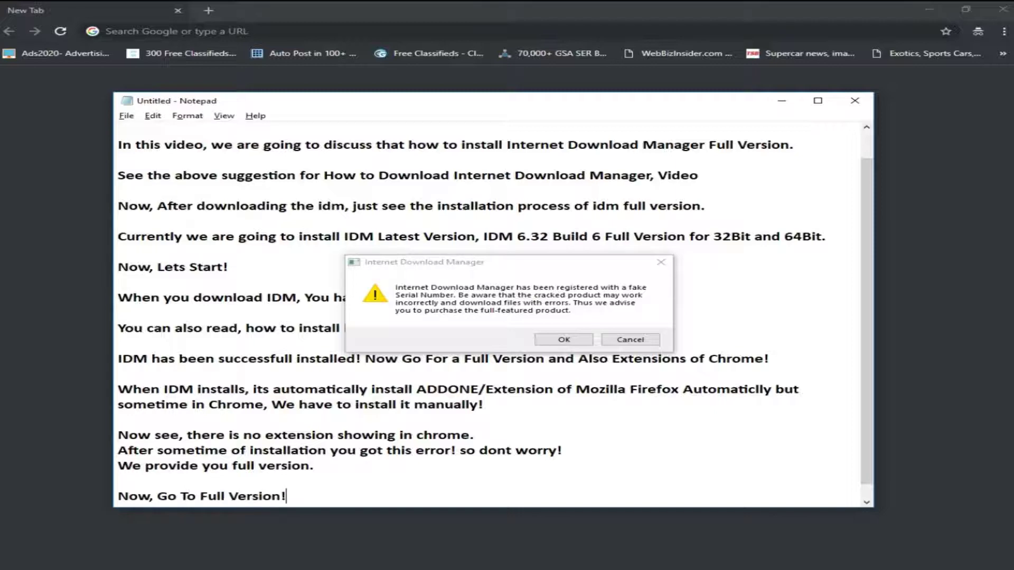
Step: Dismiss the Internet Download Manager serial warning, open the "Patch [Fake Serial Fixed] Revised" folder and select the 64bit Patch build 6 archive
key("alt+Tab")
left_click(573, 292)
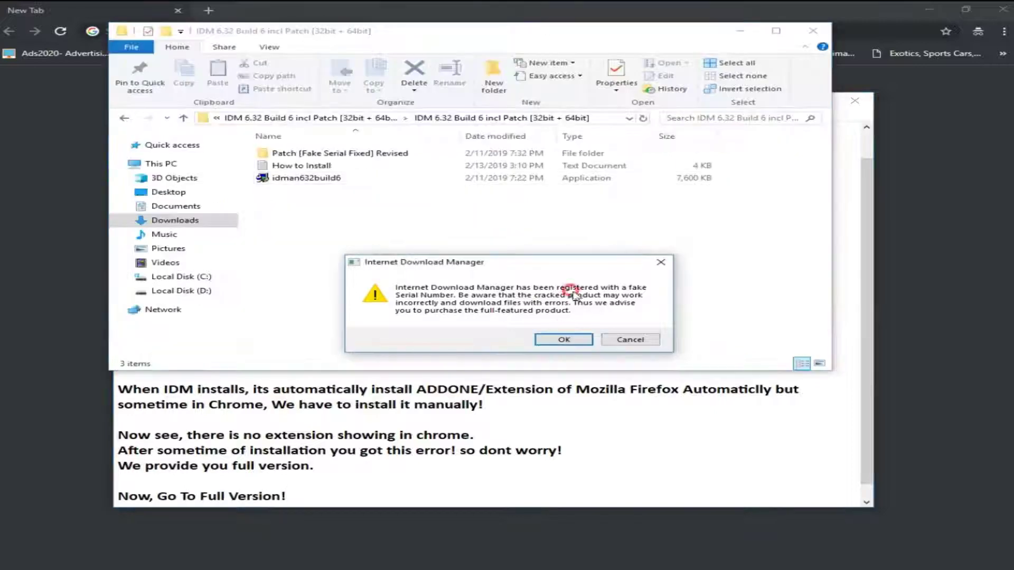
left_click(624, 341)
double_click(318, 155)
left_click(317, 154)
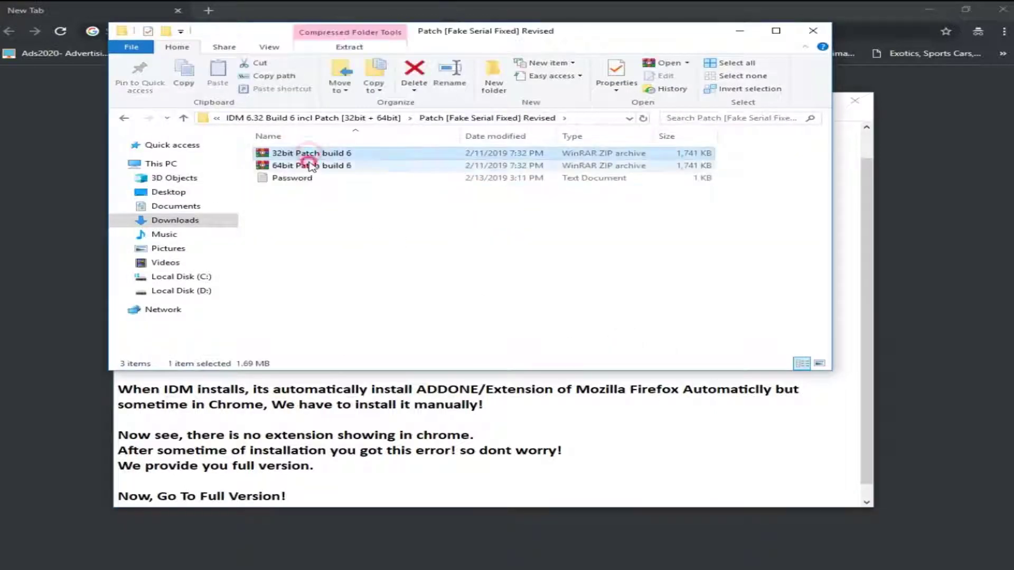
left_click(320, 166)
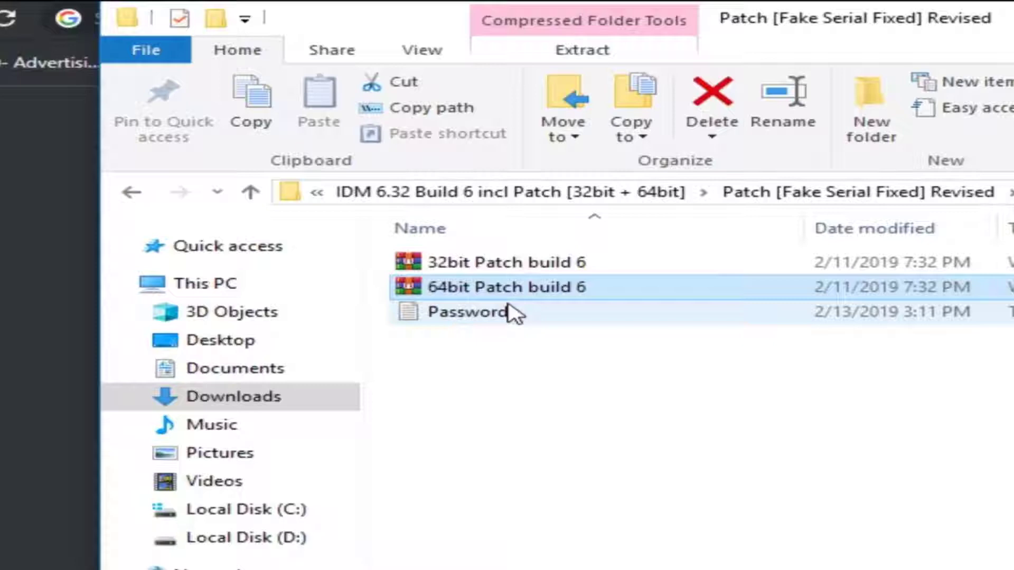
Step: Add a paragraph to the Notepad notes reading "If you system is 32Bit So Make Sure You Install PATCH 32Bit, else 64Bit."
key("alt+Tab")
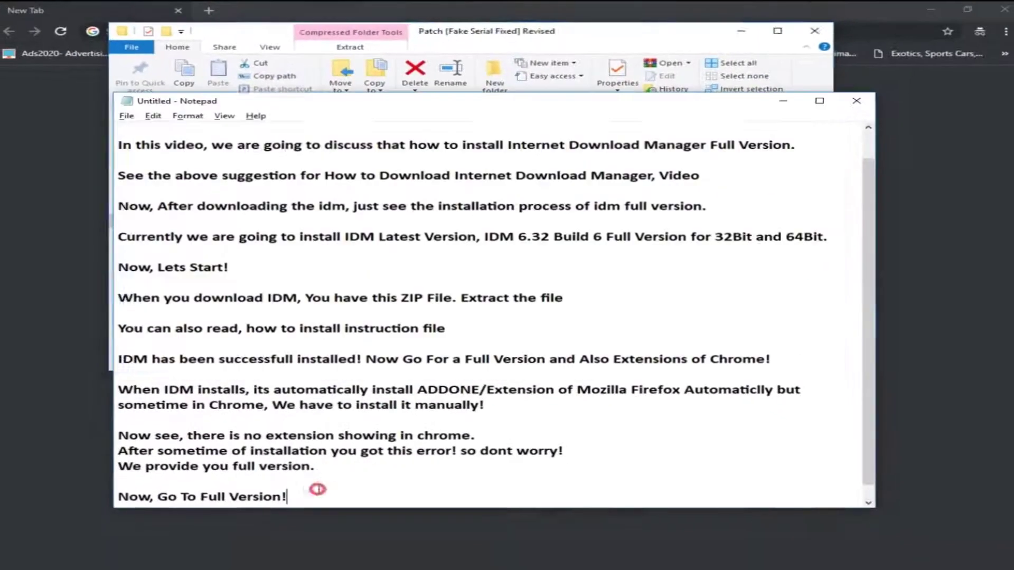
key("Return")
type("If you system is ")
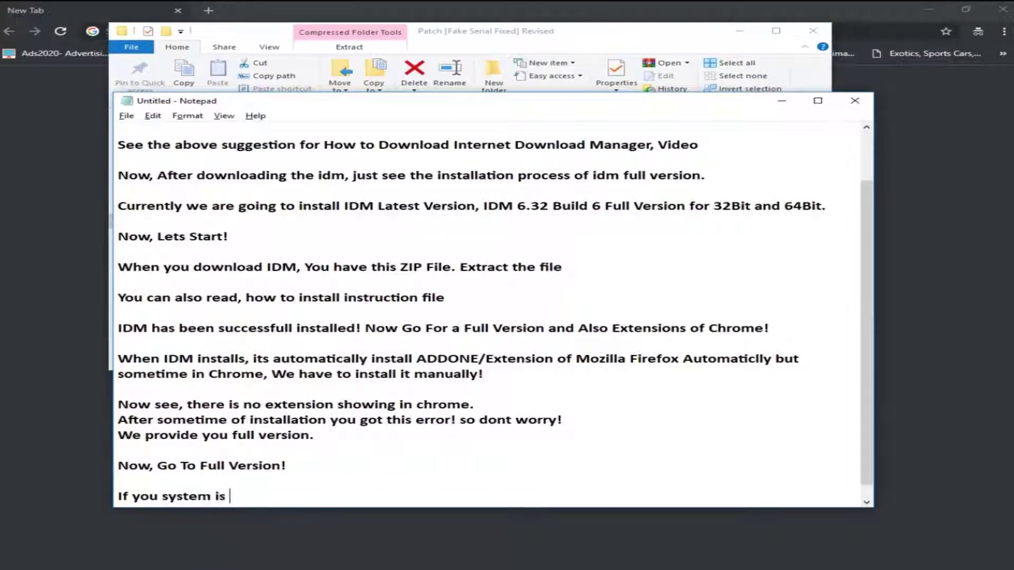
type("32Bit So")
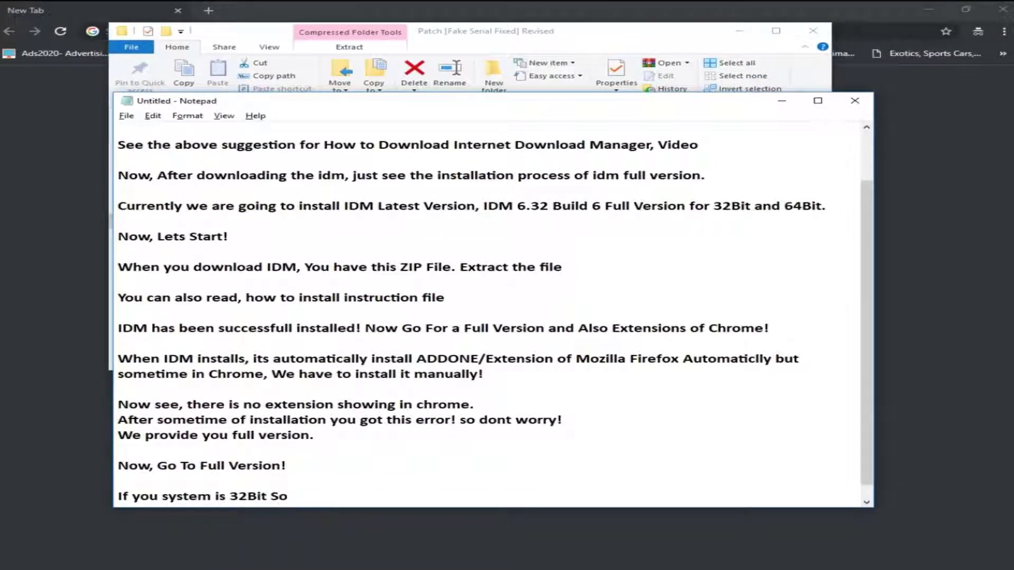
type(" Make Sure You Install")
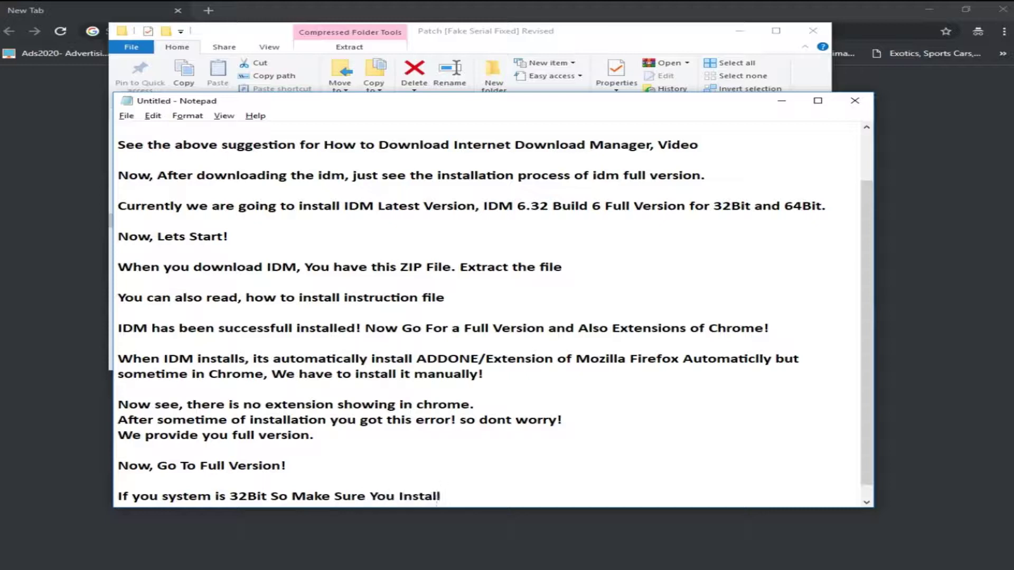
type(" PATCH 32Bit, e")
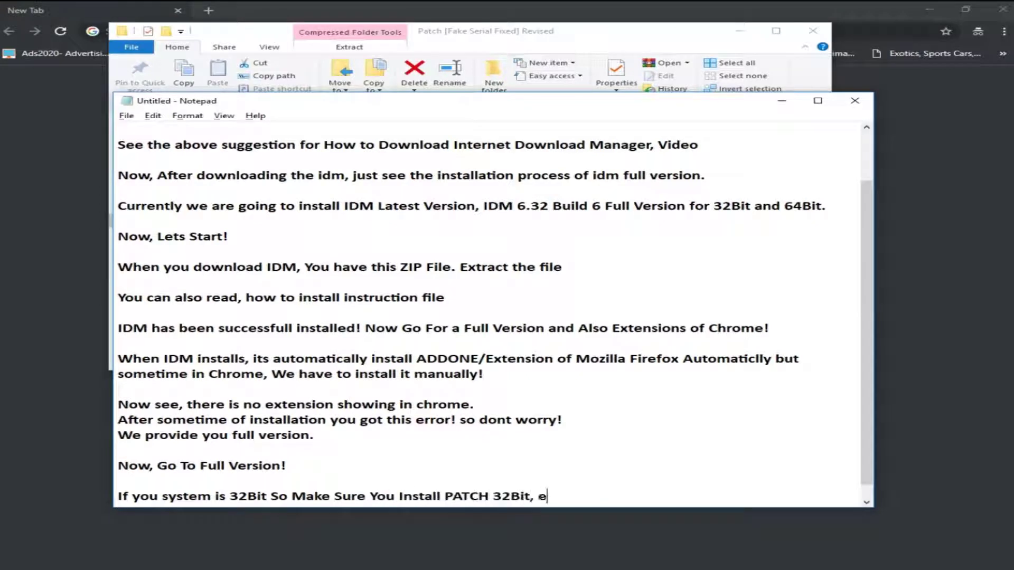
type("lse 64Bit.")
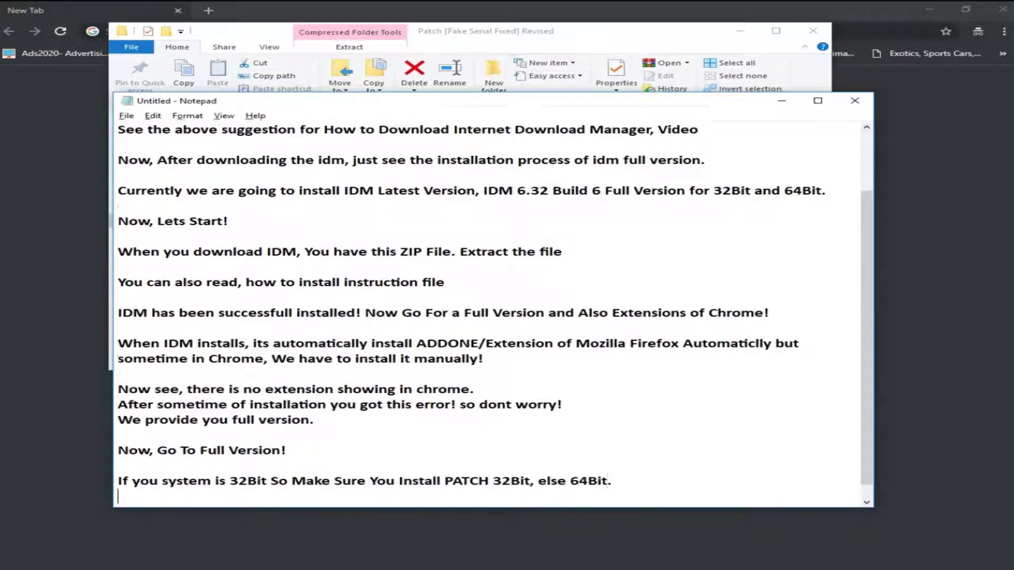
Step: Add a new paragraph reading "So my system is 64Bit, So I Install 64BIT."
key("Return")
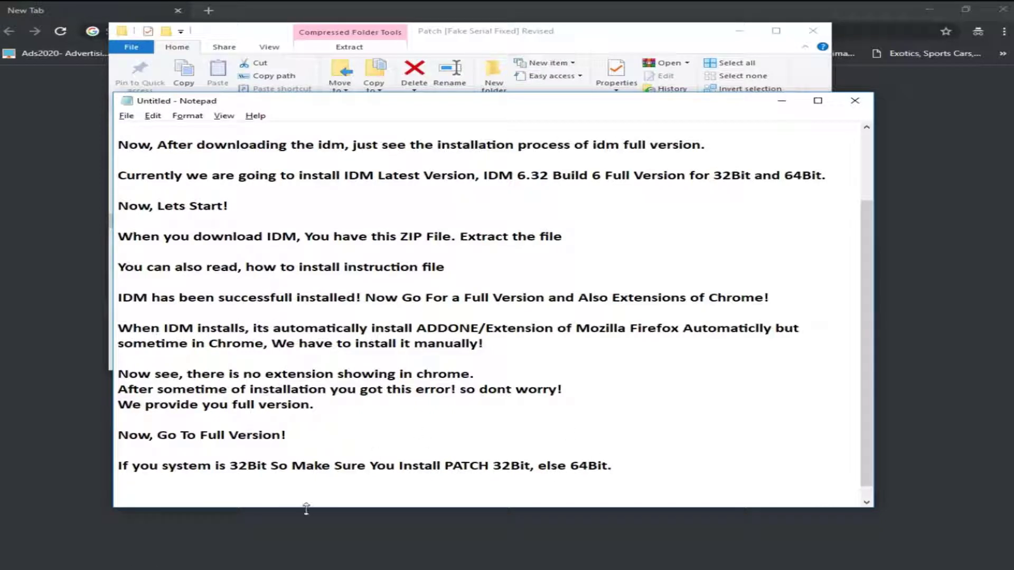
type("So my system is 64Bit, So ")
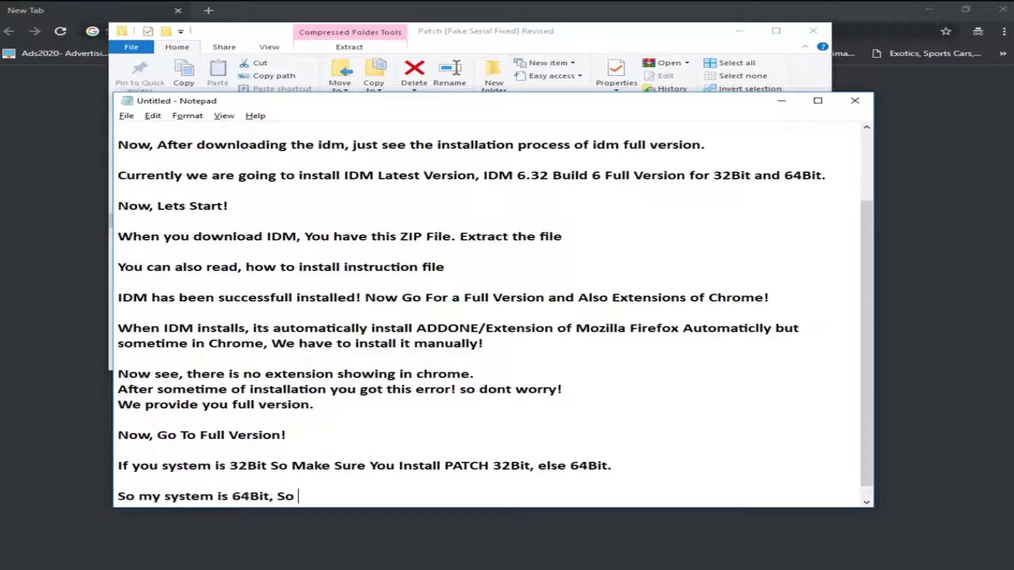
type("I Instal")
Step: Add the paragraph "If you want to know that What is your system's Bit, I Mention the Steps in Descrption Below!"
key("Return")
key("Return")
type("If you want to know that What is your syste")
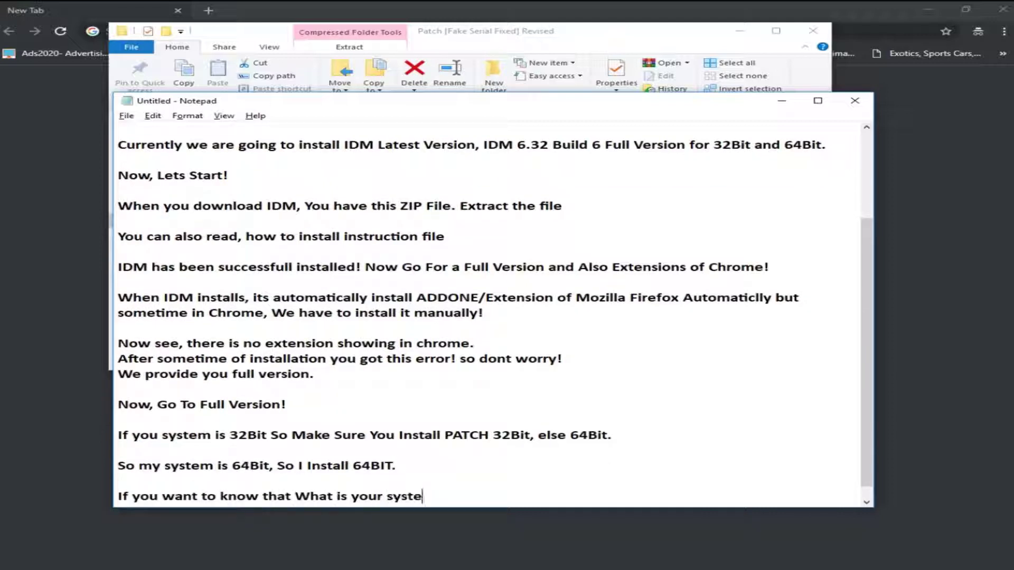
type("I Mentio")
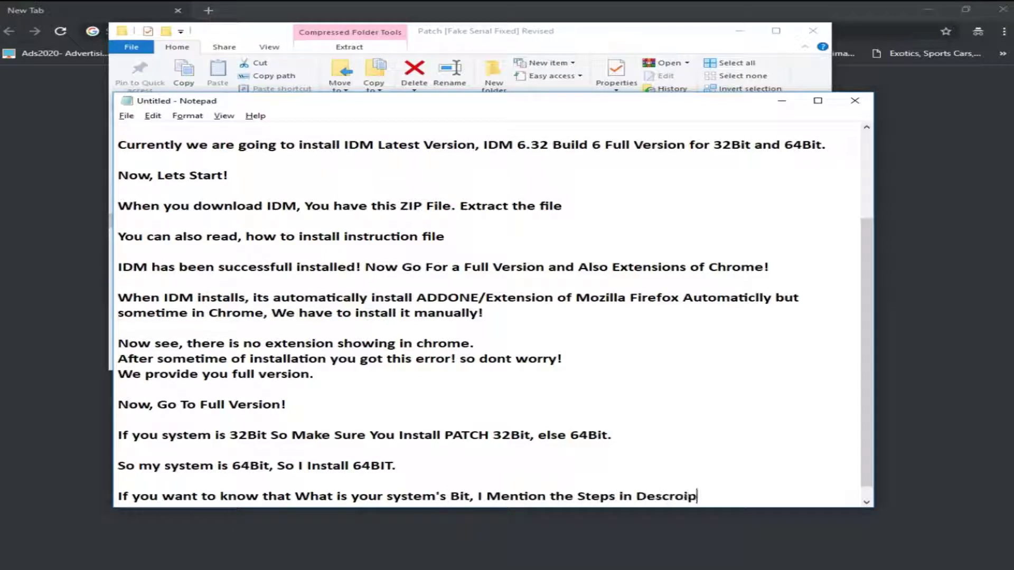
type("n the Steps in Descrption Below")
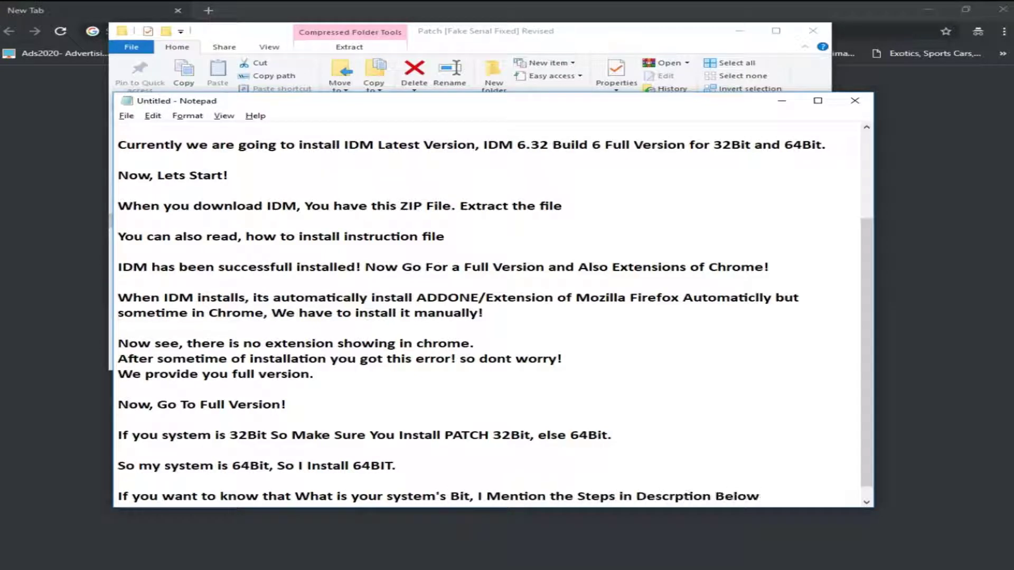
type("!")
key("Return")
key("Return")
Step: Extract the 64bit Patch build 6 archive into its own folder, entering the archive password
key("alt+Tab")
right_click(331, 165)
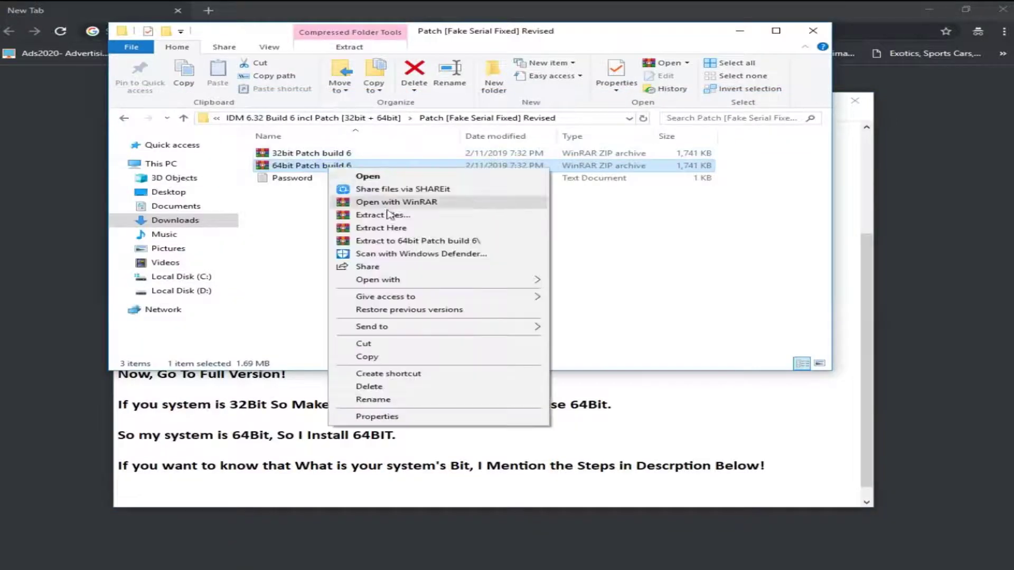
left_click(384, 241)
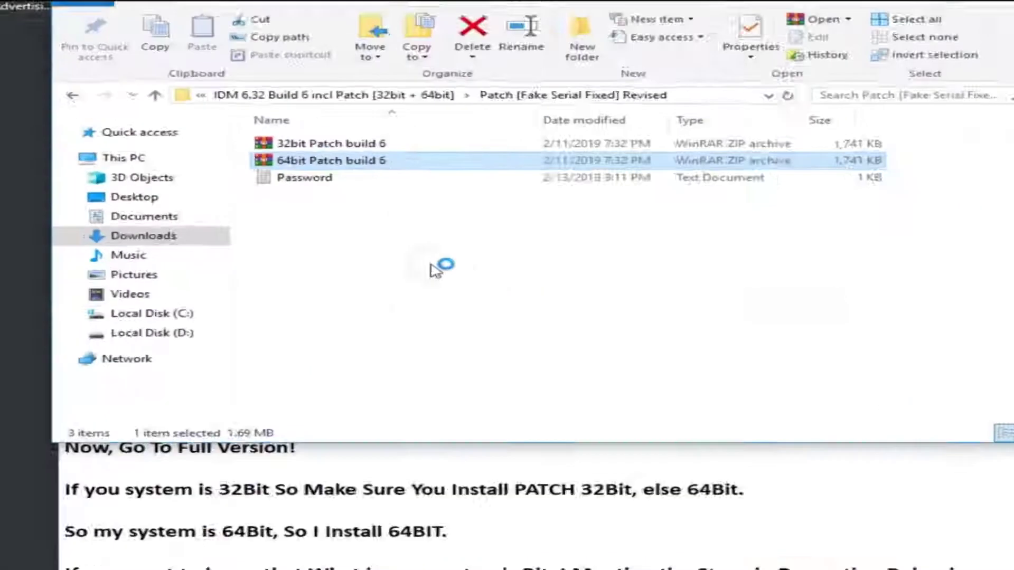
left_click(423, 261)
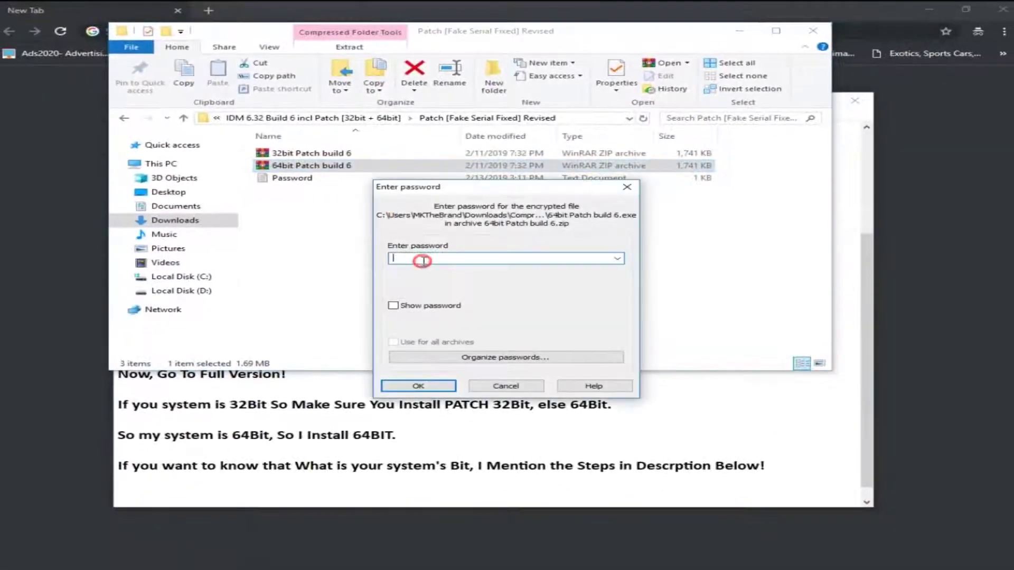
type("•••")
key("Return")
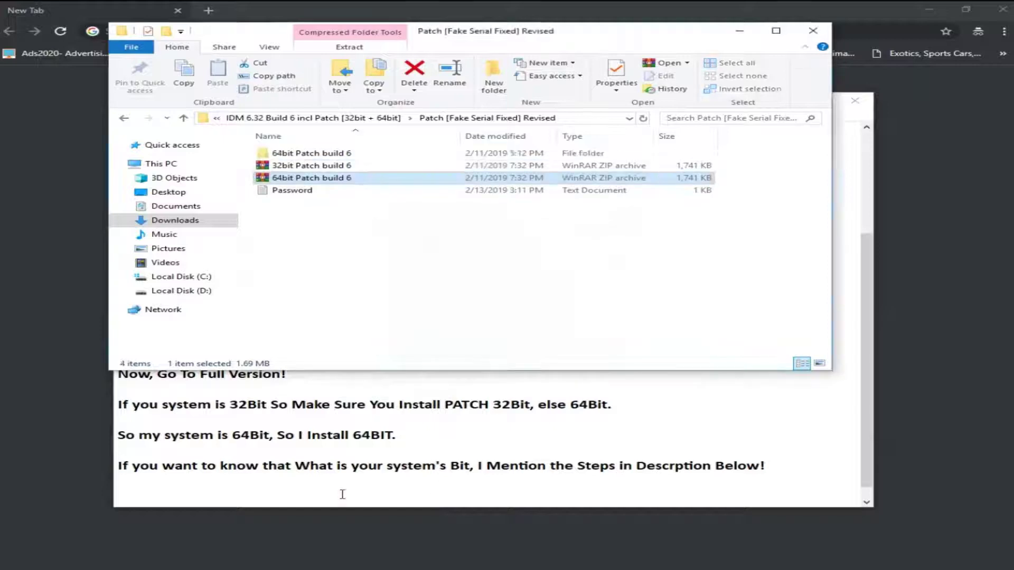
Step: Add a line to the Notepad notes stating the archive password
key("alt+Tab")
type("Pa")
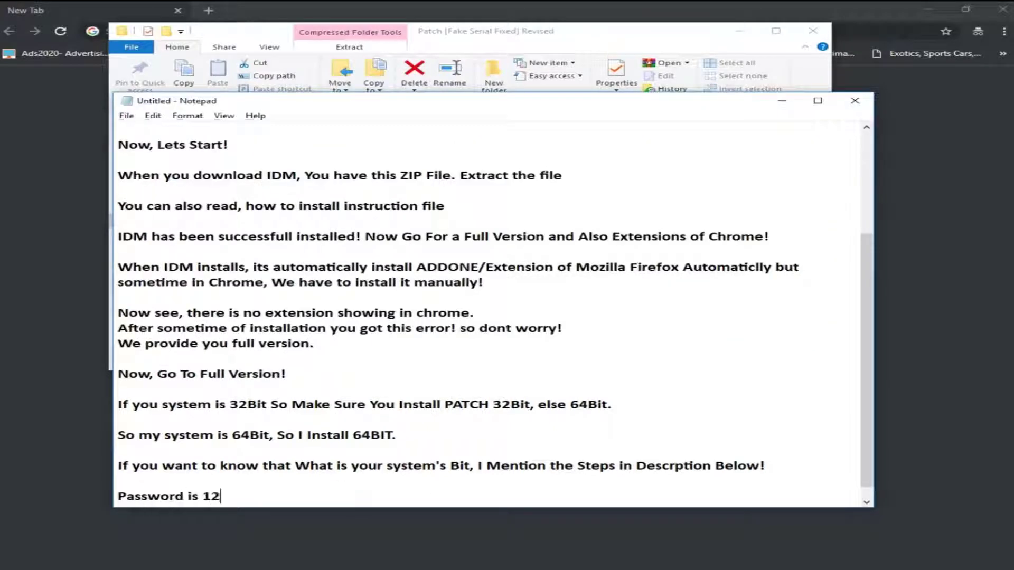
Step: Open the extracted 64bit Patch build 6 folder and point out the patch application inside
left_click(511, 32)
double_click(308, 154)
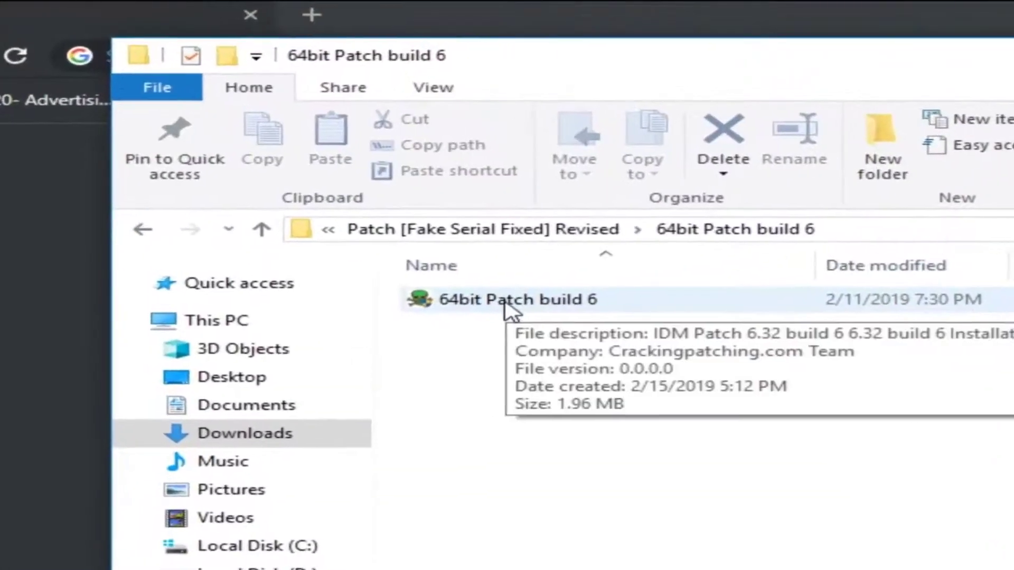
left_click(306, 153)
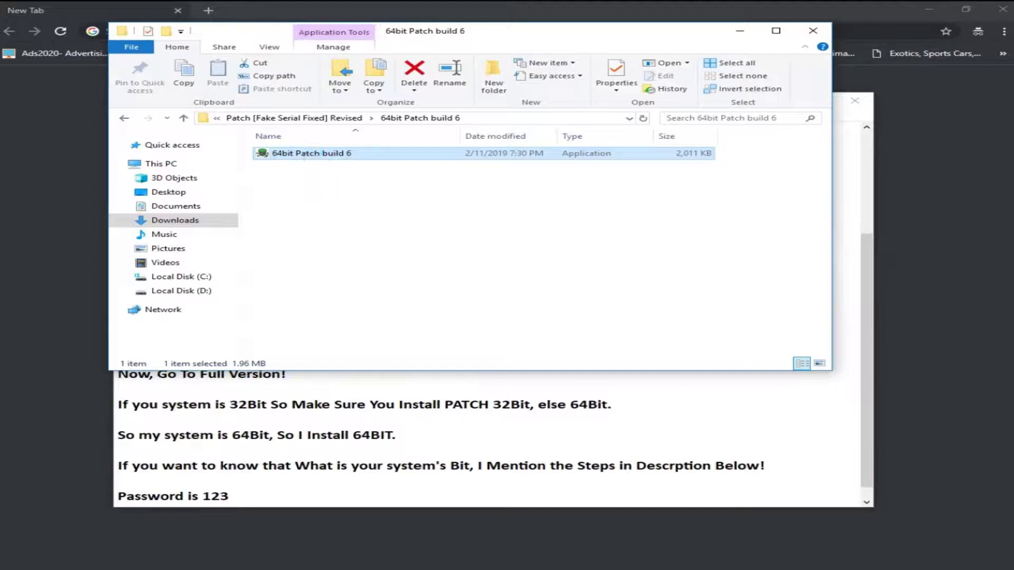
left_click(436, 263)
Step: Add a paragraph to the Notepad notes reading "Important: First you have to close IDM from Bottom Tray!"
key("alt+Tab")
key("Return")
key("Return")
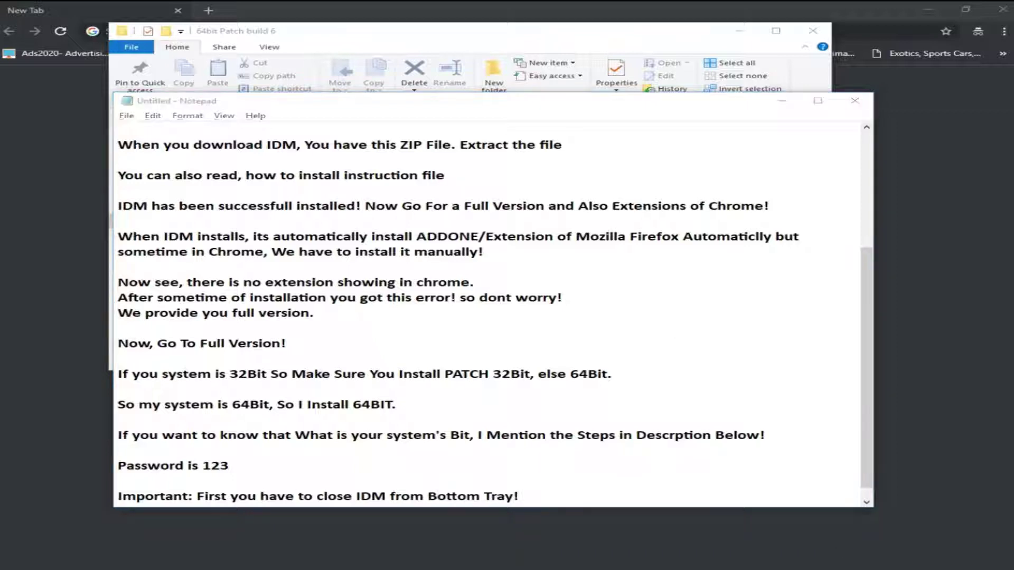
Step: Exit Internet Download Manager, which is running in the system tray
left_click(850, 569)
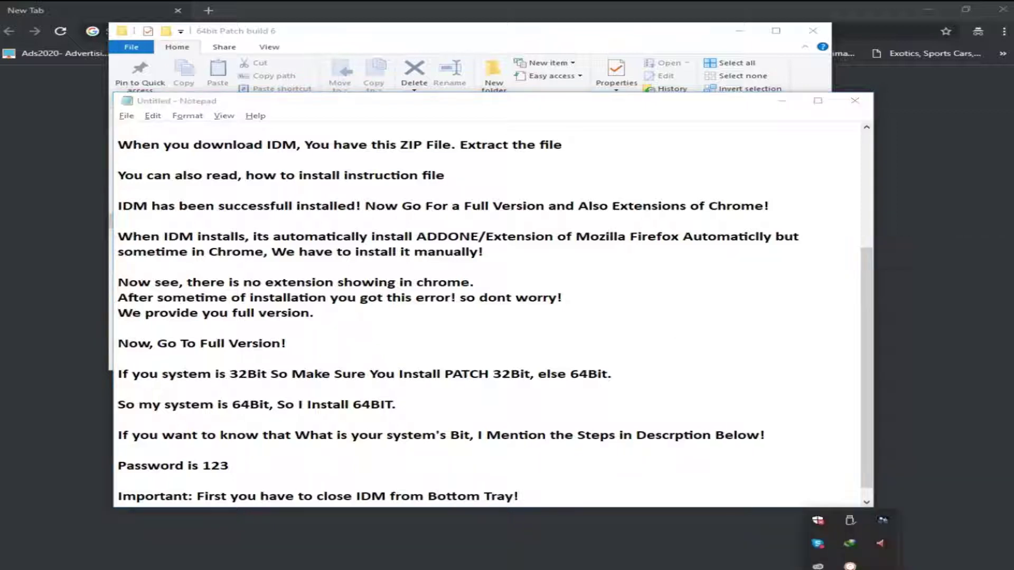
right_click(877, 542)
left_click(880, 535)
Step: Add the line "Now Install!" directly below the note about closing IDM
left_click(551, 492)
key("Return")
type("Now Install!")
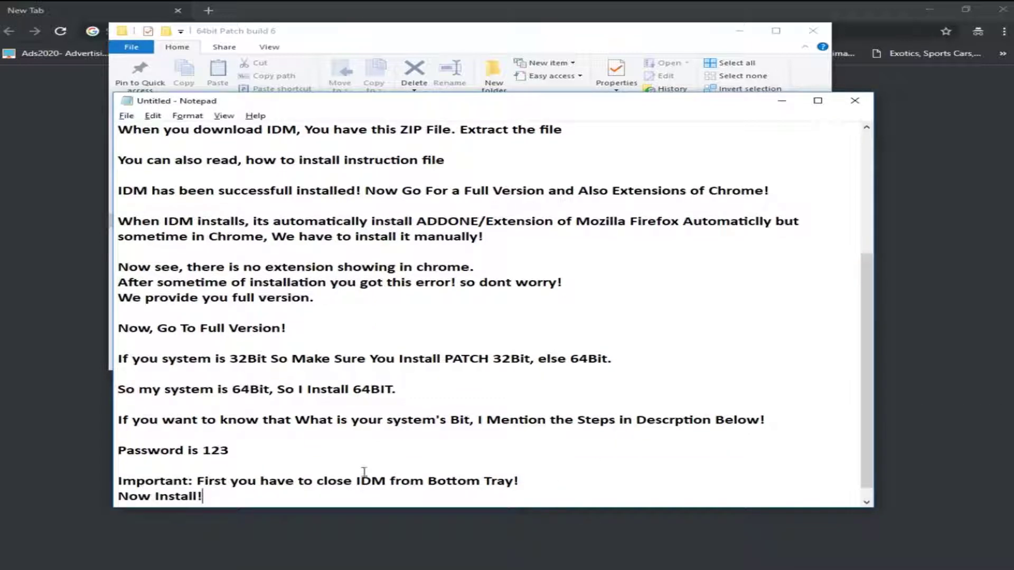
Step: Run the 64bit Patch build 6 application, complete its setup wizard and close the web pages it opens
key("alt+Tab")
double_click(300, 153)
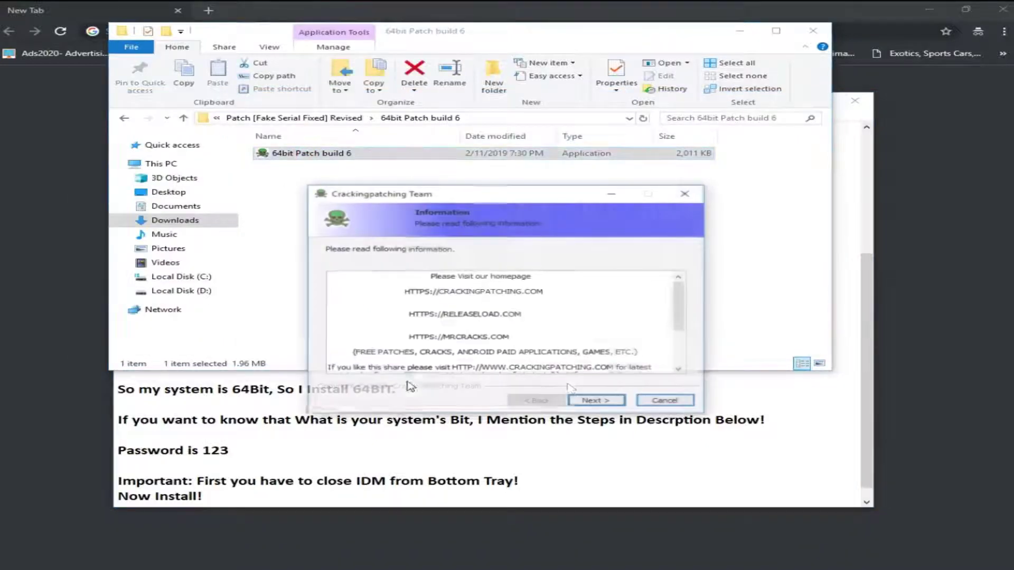
left_click(594, 401)
left_click(592, 402)
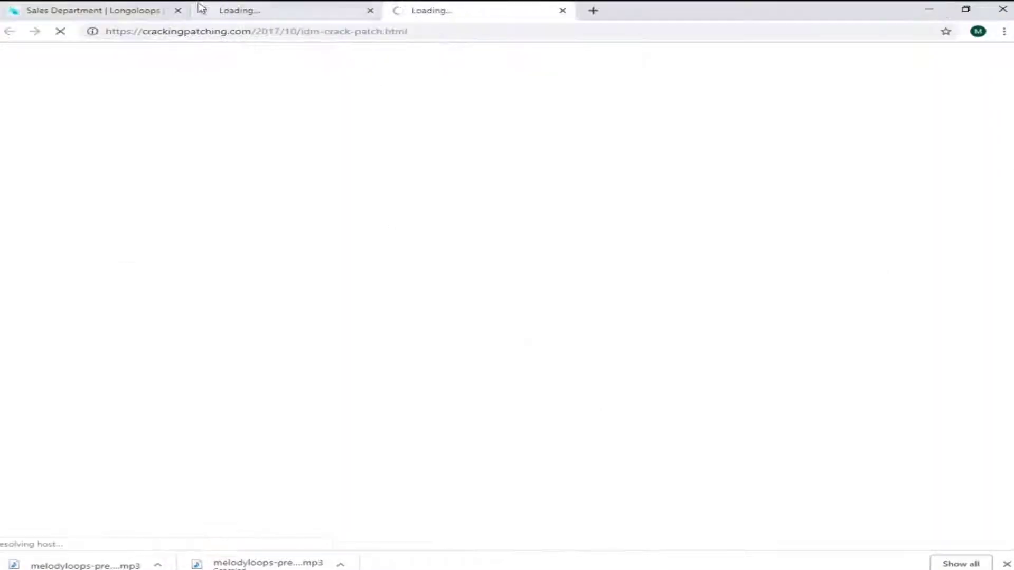
left_click(179, 10)
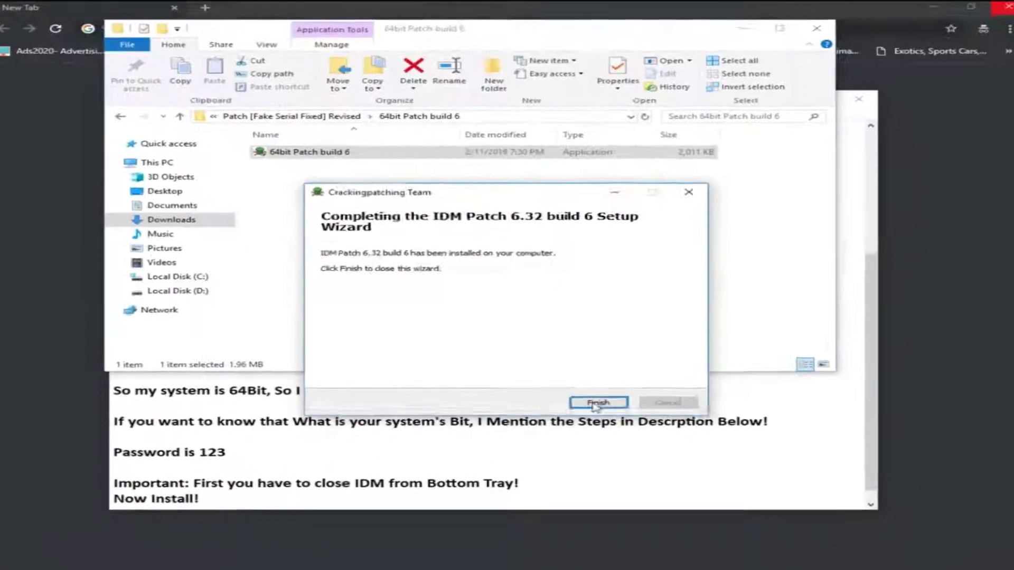
left_click(598, 403)
Step: Add a paragraph reading "IDM 6.32 Build 6 Has been Successfull Installed in Your Computer!" with the line "Now Enjoy!" below it
left_click(497, 489)
type("IDM 6.3")
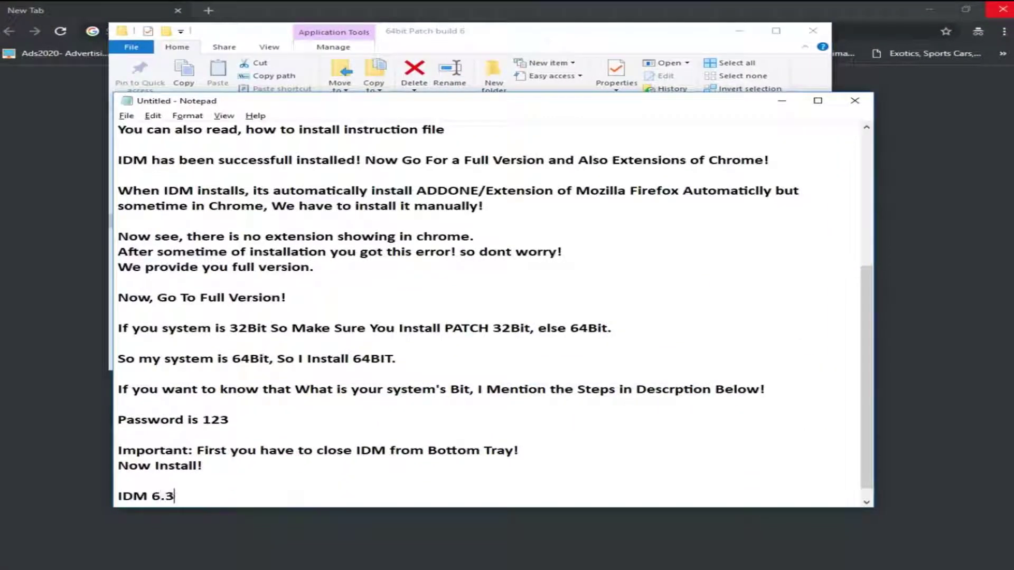
type("2 Build 6 Has been Successfull Installed in")
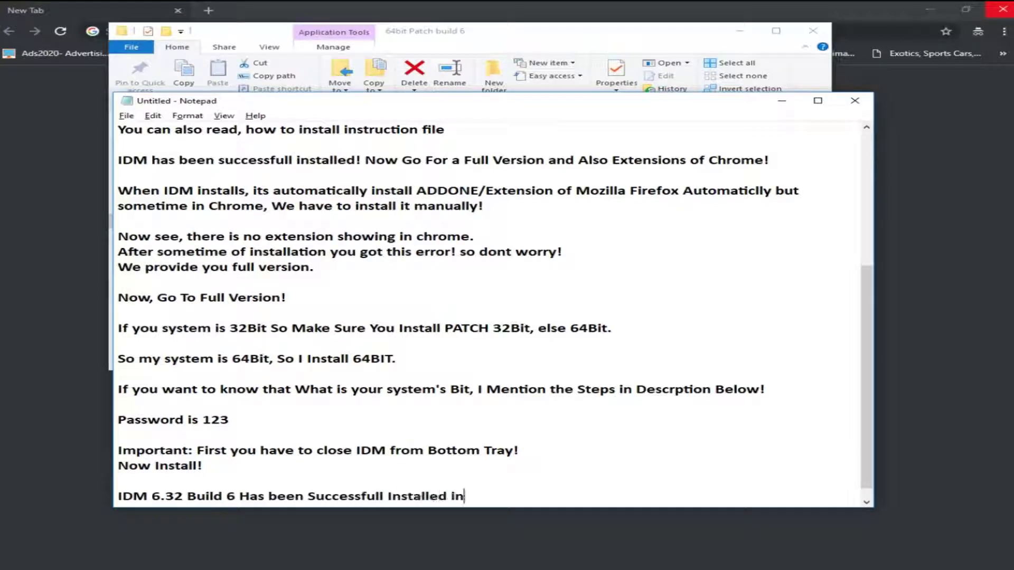
type(" Your Computer!")
key("Return")
type("N")
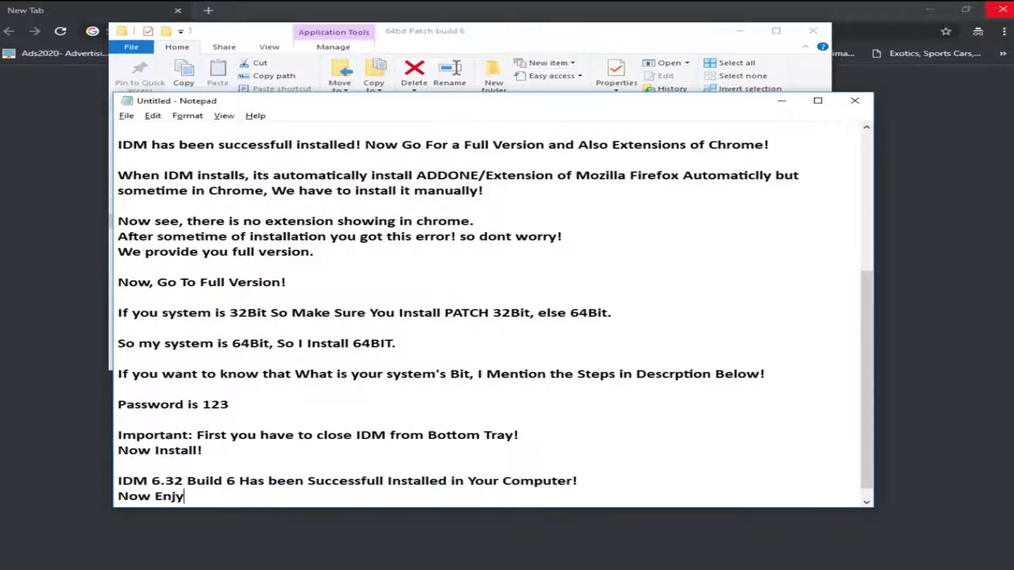
type("ow Enjoy!")
key("Return")
type("1 More th")
key("BackSpace")
key("BackSpace")
key("BackSpace")
key("BackSpace")
key("BackSpace")
key("BackSpace")
key("BackSpace")
key("BackSpace")
key("BackSpace")
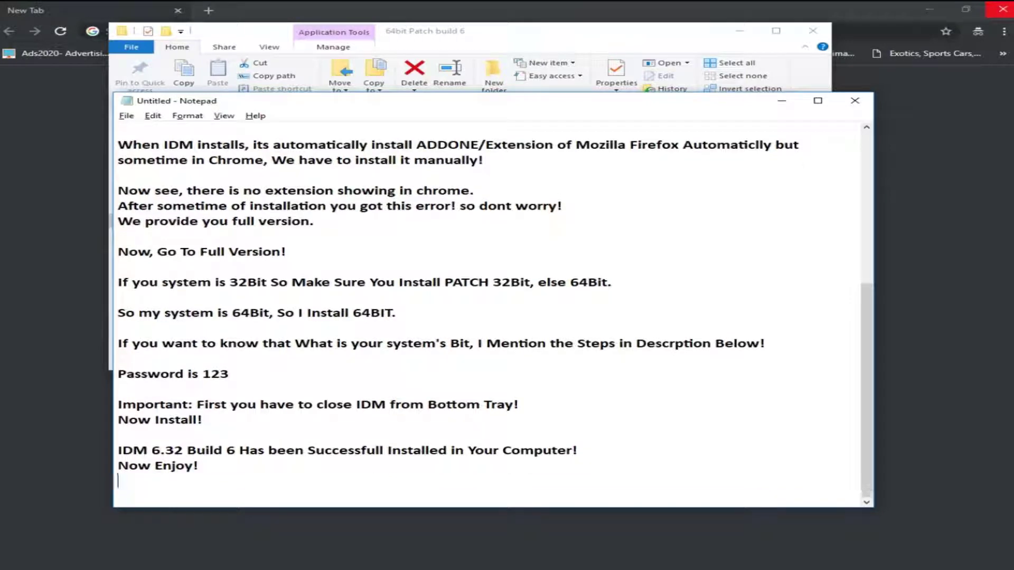
Step: Add a paragraph reading "There is something missing, The Google Chrome Extension!" followed by the line "So Follow these Steps!"
type("There is something missing, The Google Chrome Extension!")
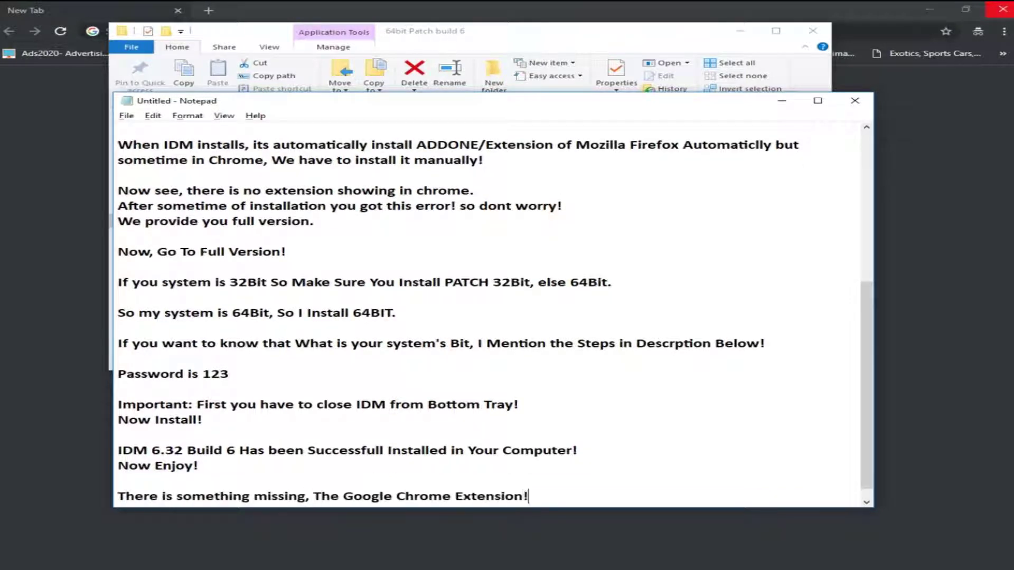
key("Return")
type("So Follow these Steps!")
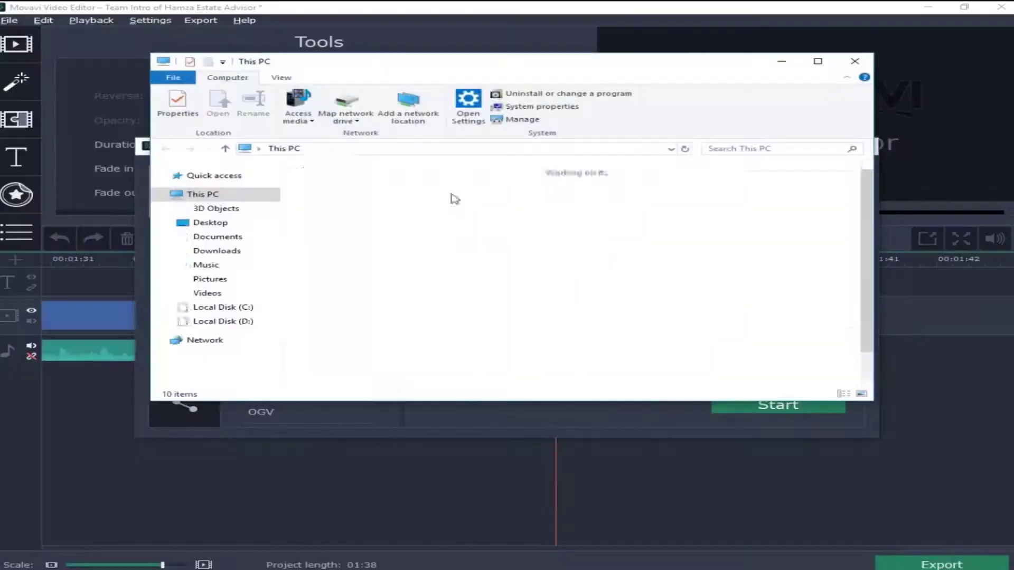
Step: Open the Local Disk (C:) drive in File Explorer
left_click(395, 364)
double_click(395, 363)
double_click(338, 220)
left_click(348, 221)
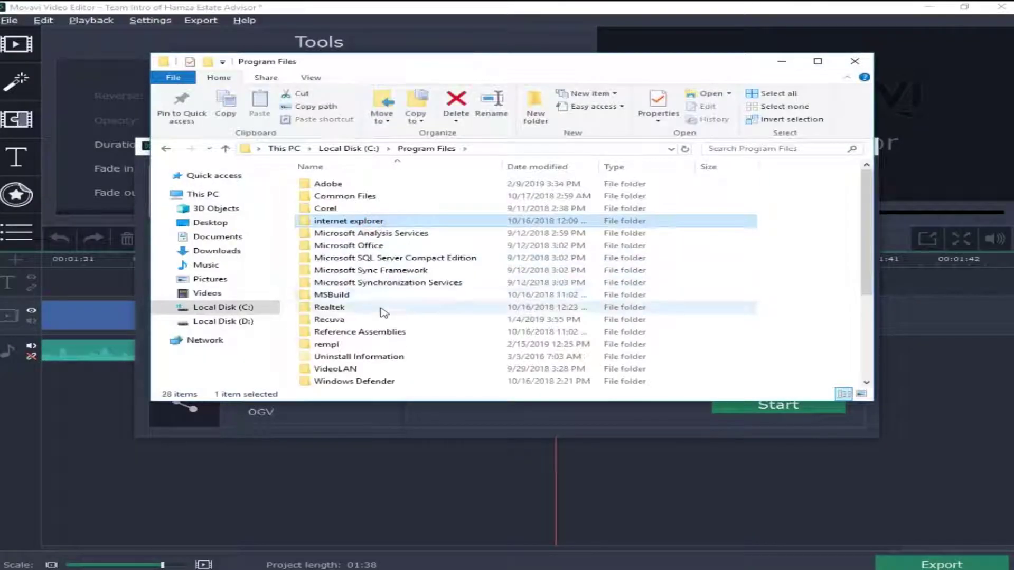
key("BackSpace")
Step: Open the Internet Download Manager folder inside Program Files (x86)
double_click(373, 233)
double_click(370, 266)
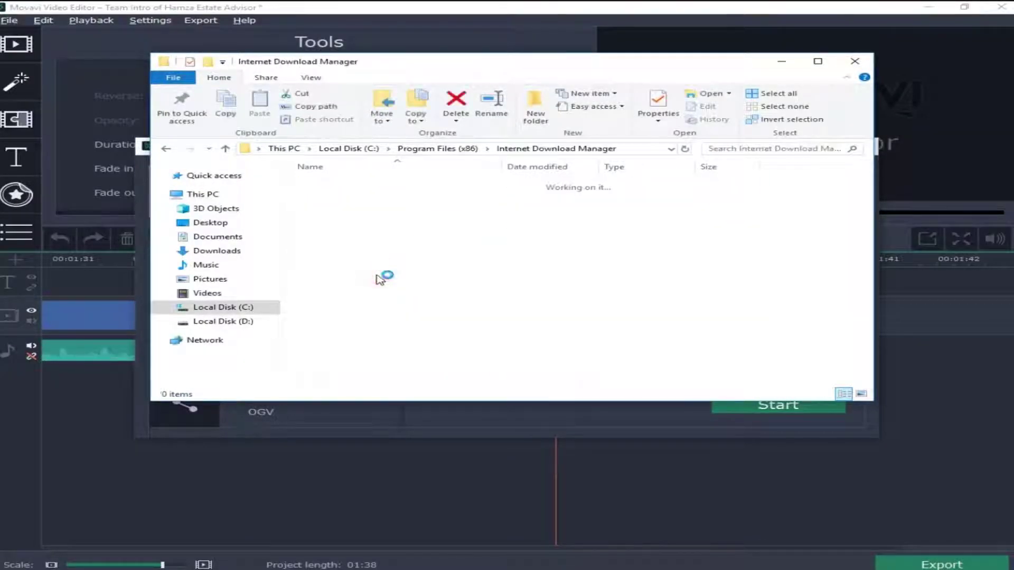
Step: Find and select the IDMGCExt.crx file in the Internet Download Manager folder
left_click(380, 257)
scroll(403, 289, "down", 9)
left_click(402, 248)
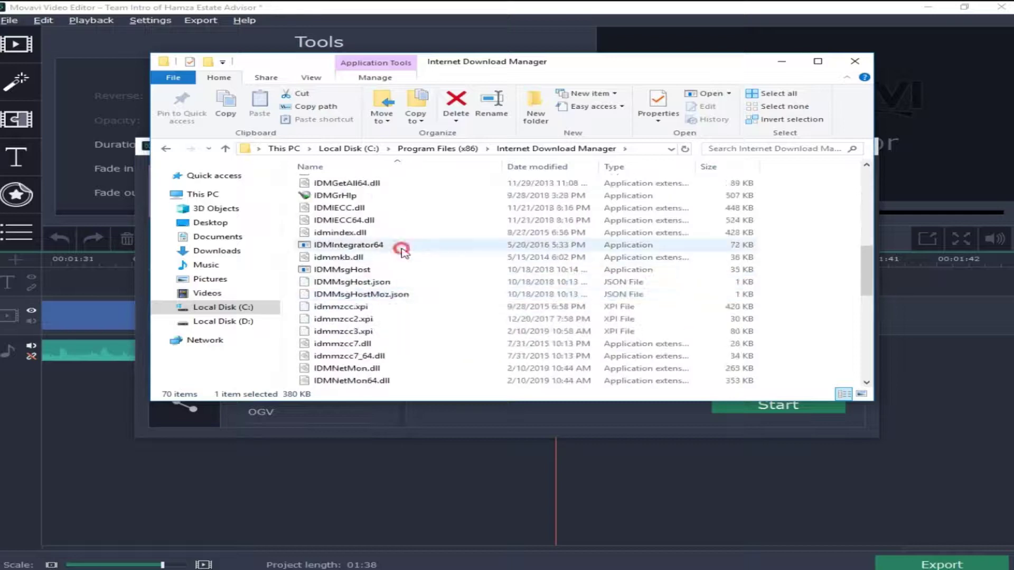
scroll(410, 285, "down", 2)
scroll(408, 286, "down", 5)
scroll(408, 286, "up", 9)
left_click(380, 230)
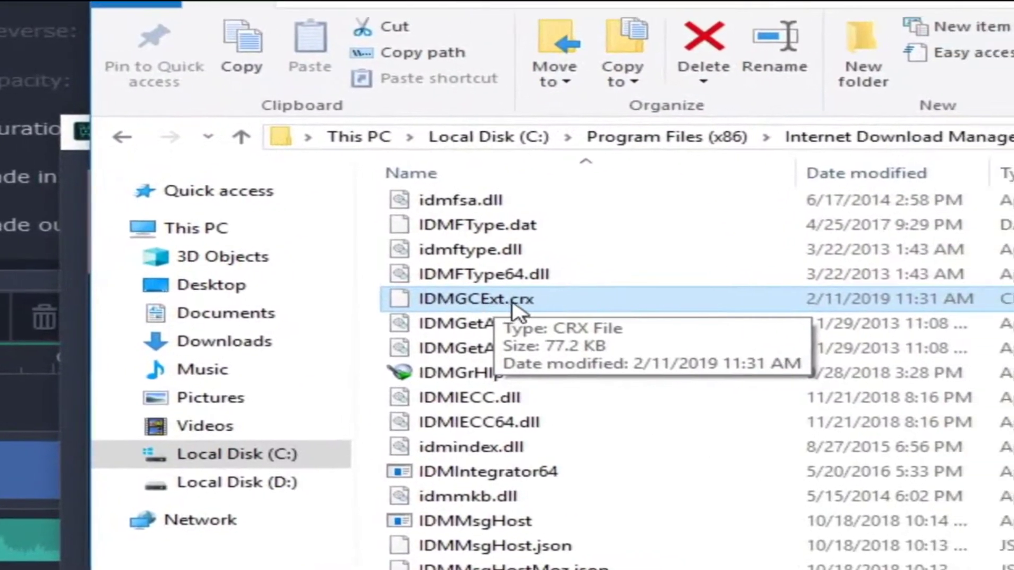
key("F2")
key("Escape")
Step: Return to the Notepad notes and start a new paragraph reading "There is a File in Your C Drive in Program"
key("alt+Tab")
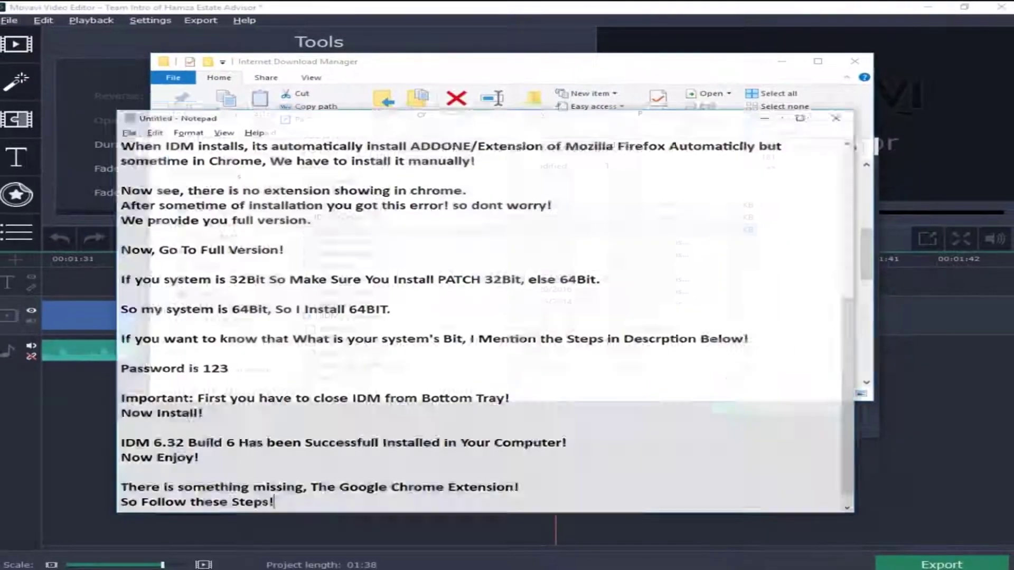
key("Return")
key("Return")
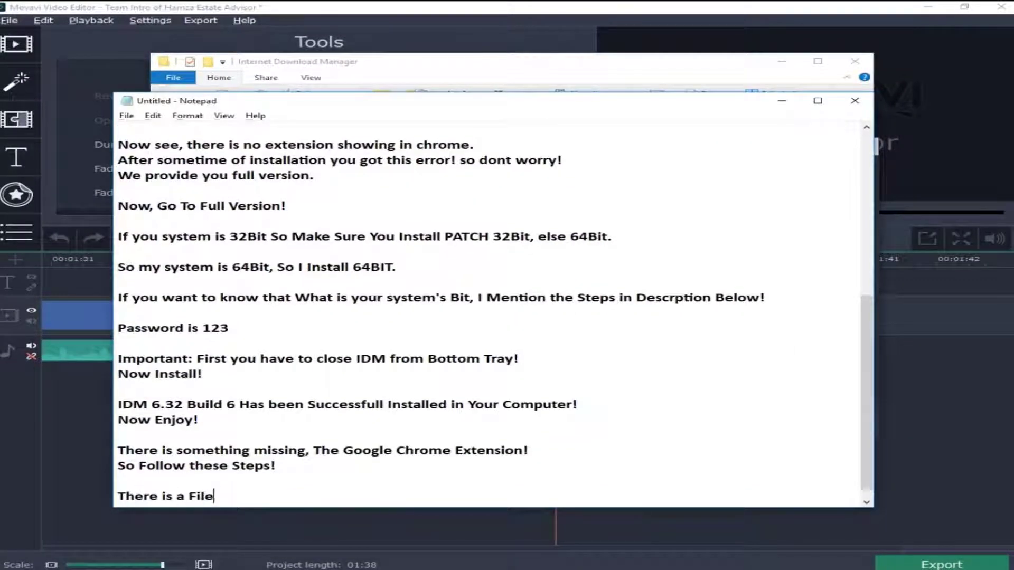
type("Drive")
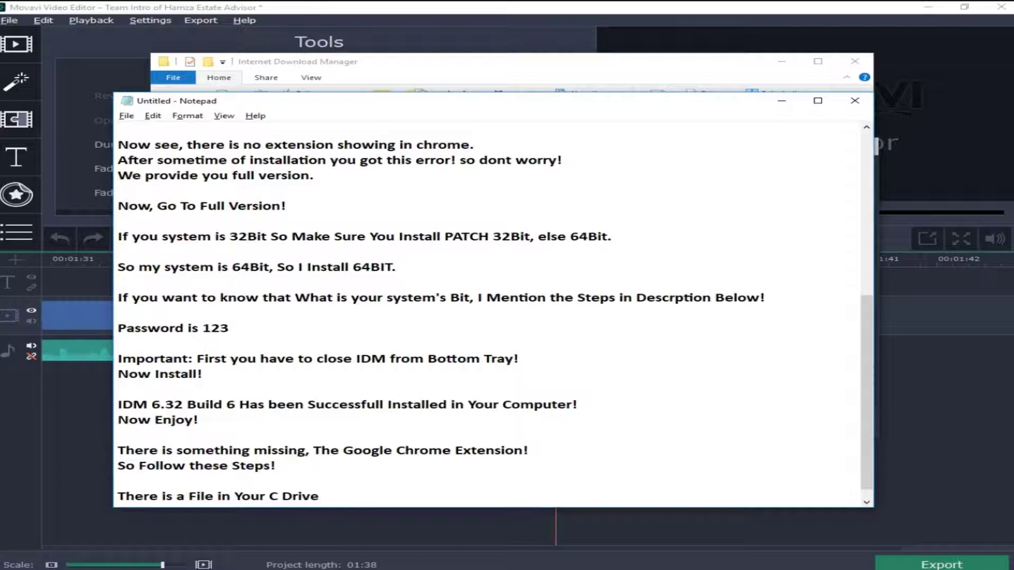
type(" in Program")
Step: Replace "C Drive in Program" with "IDM Installation Directory" in the last line of the notes
key("shift+Left")
key("shift+Left")
key("shift+Left")
key("shift+Left")
key("shift+Left")
key("shift+Left")
key("shift+Left")
key("shift+Left")
key("shift+Left")
key("shift+Left")
key("shift+Left")
key("shift+Left")
key("shift+Left")
key("shift+Left")
key("shift+Left")
key("shift+Left")
key("shift+Left")
key("shift+Left")
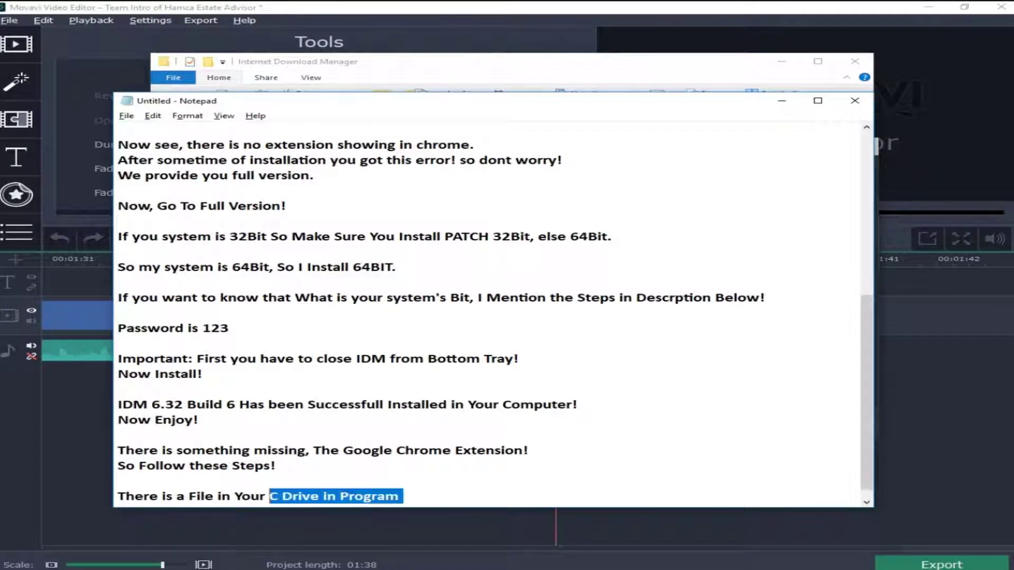
key("BackSpace")
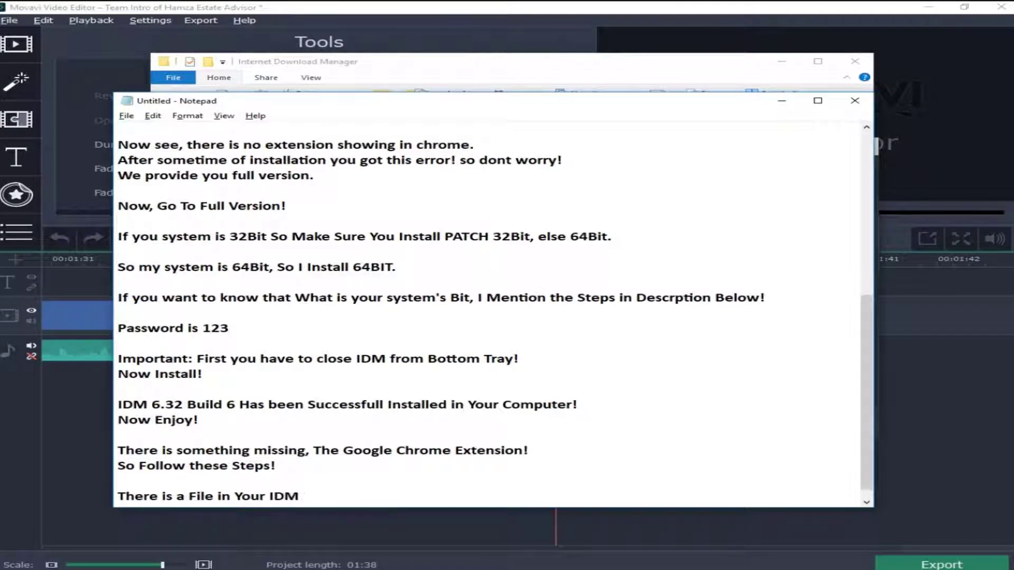
type("IDM Installation Direc")
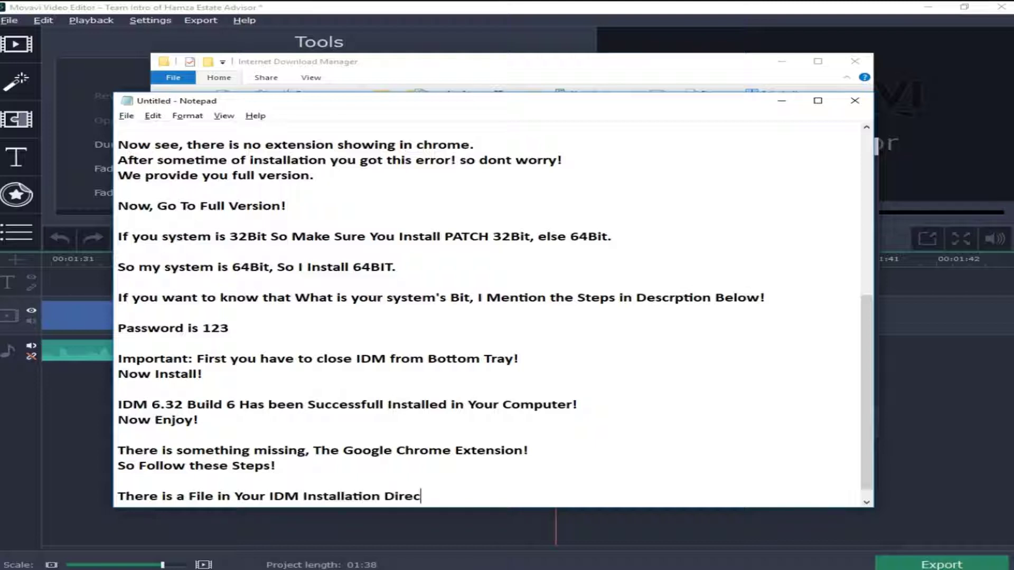
type("tory")
Step: Add the line "Name: IDMGCExt.crx" and, after a blank line, a paragraph starting with "You Have To DRAG"
key("Return")
type("IDMGCExt.crx")
key("Return")
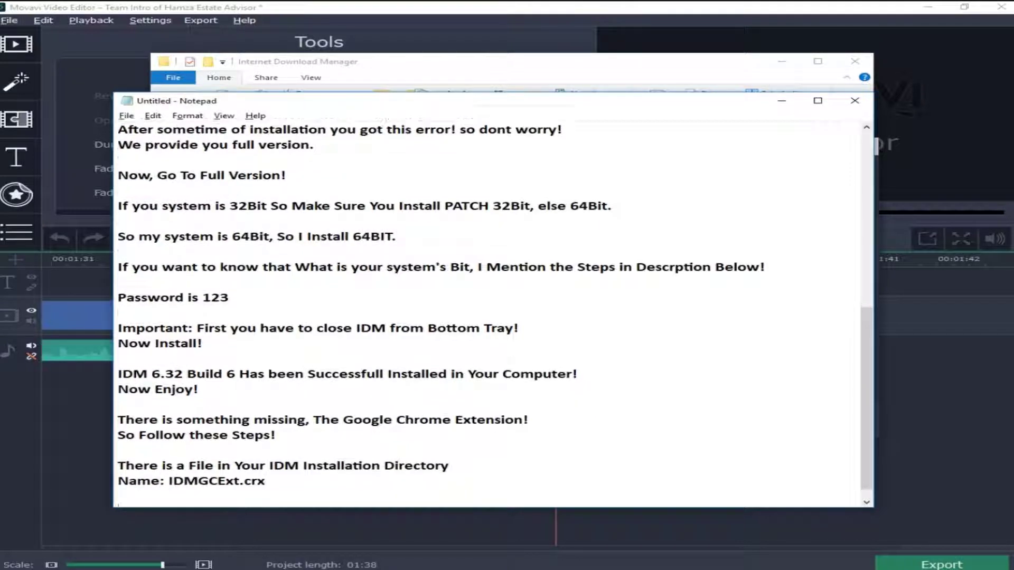
key("Return")
type("Y")
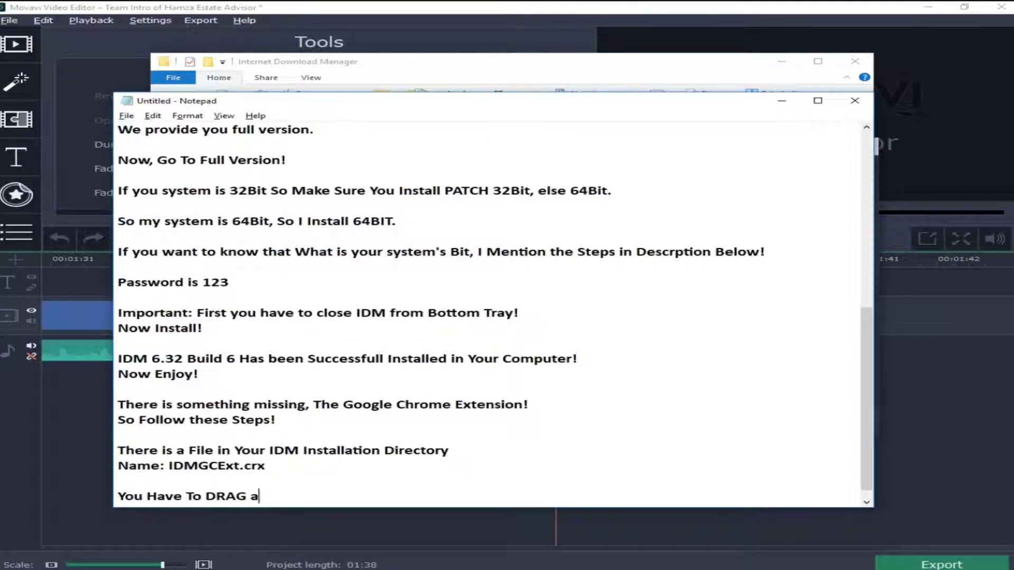
type("ou Have To DRAG n DRIP")
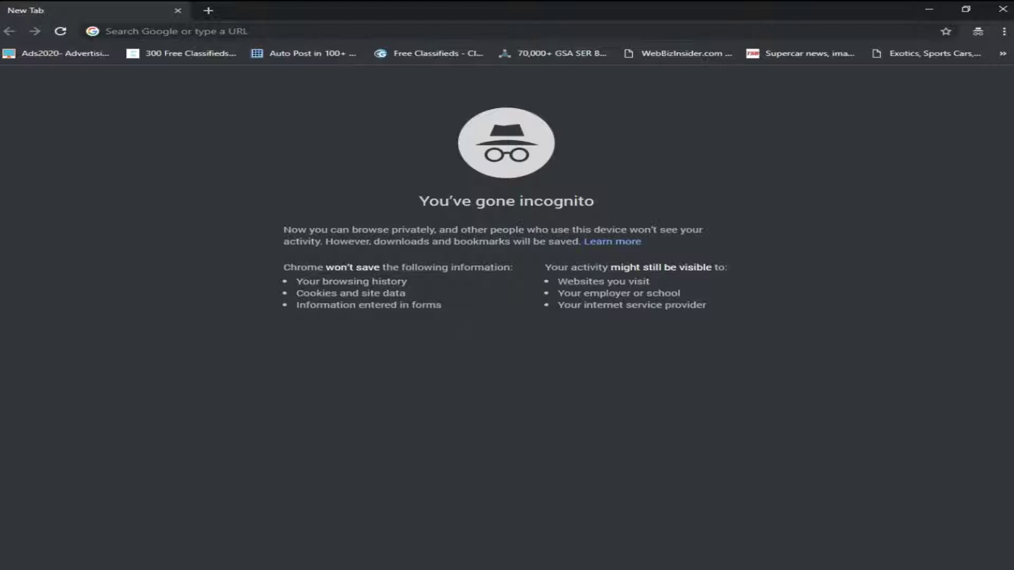
Step: Open a regular, non-incognito Chrome window and go to its Extensions page
right_click(95, 568)
left_click(86, 530)
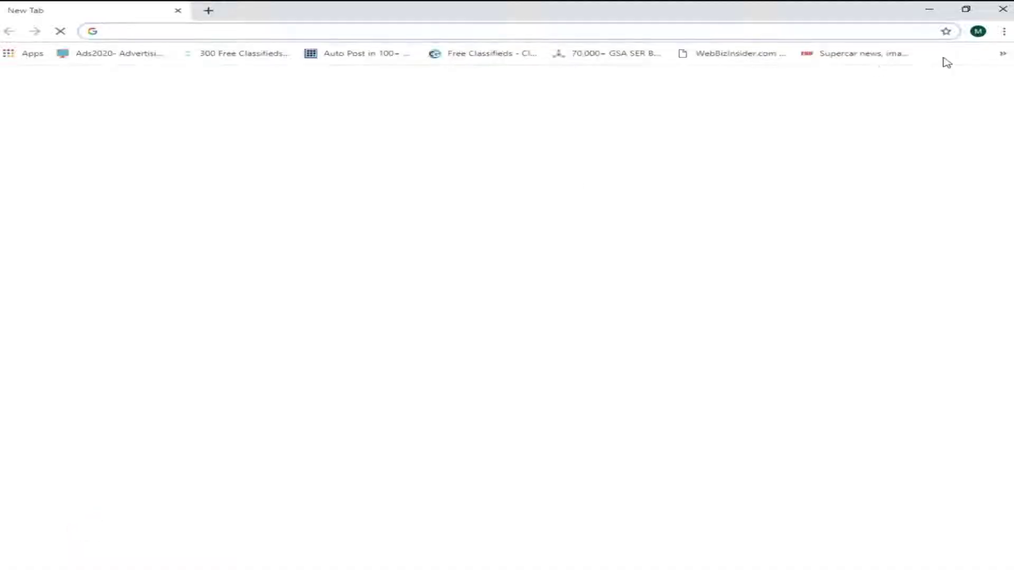
left_click(1005, 31)
mouse_move(889, 206)
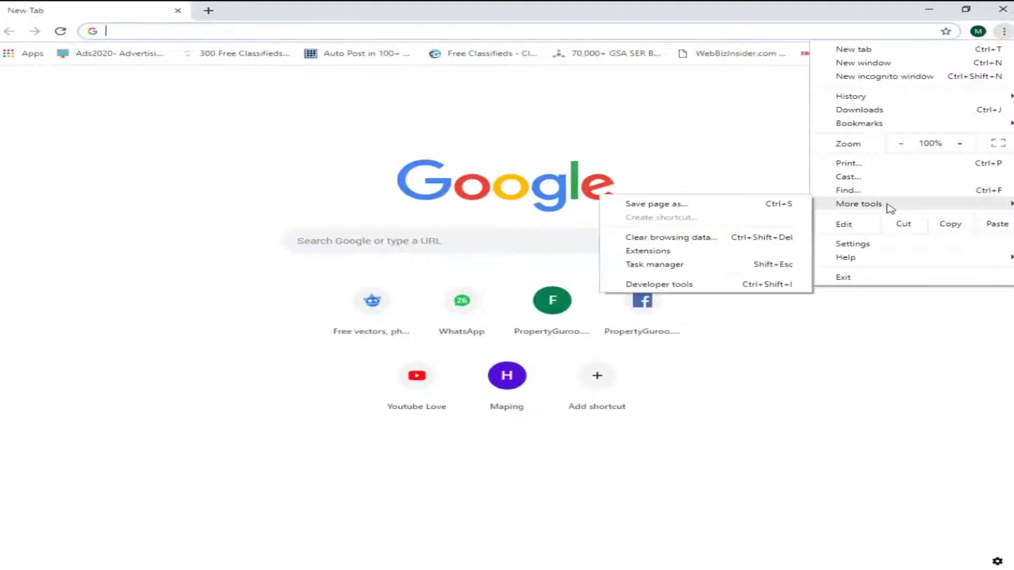
left_click(655, 253)
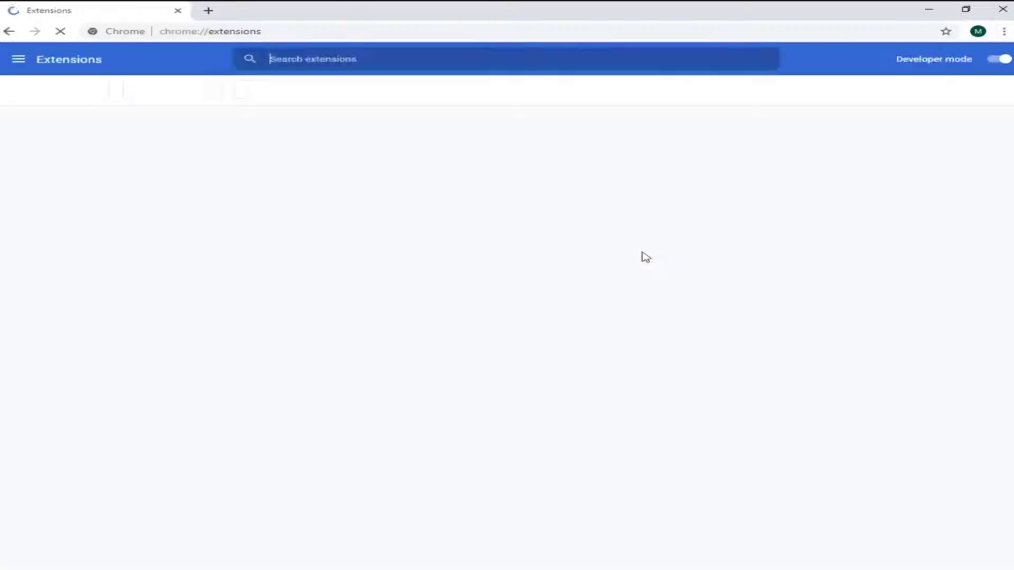
Step: Drop IDMGCExt.crx from the Internet Download Manager folder onto the Extensions page and add the IDM Integration Module extension
mouse_move(122, 569)
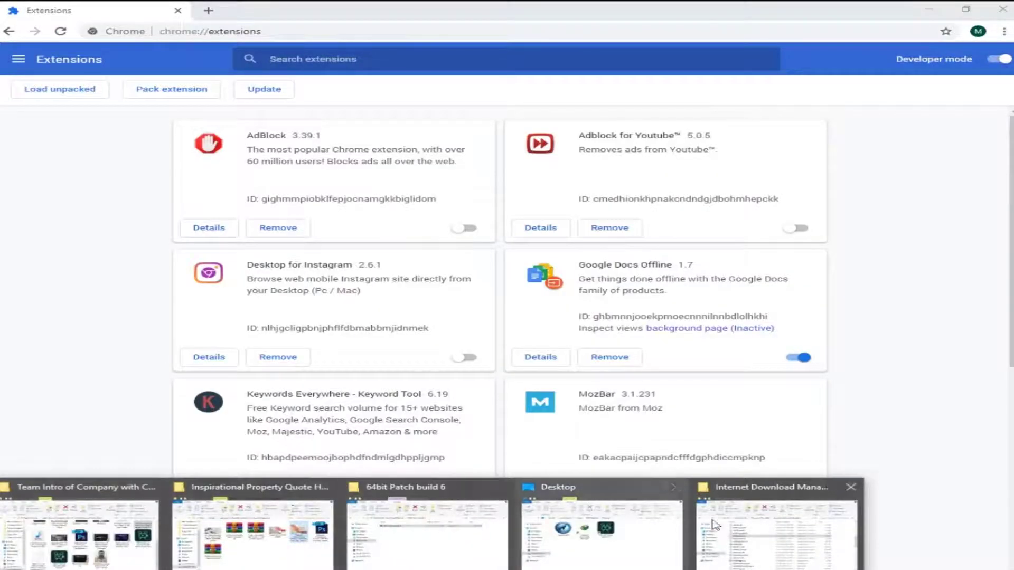
left_click(771, 524)
left_click_drag(343, 230, 779, 533)
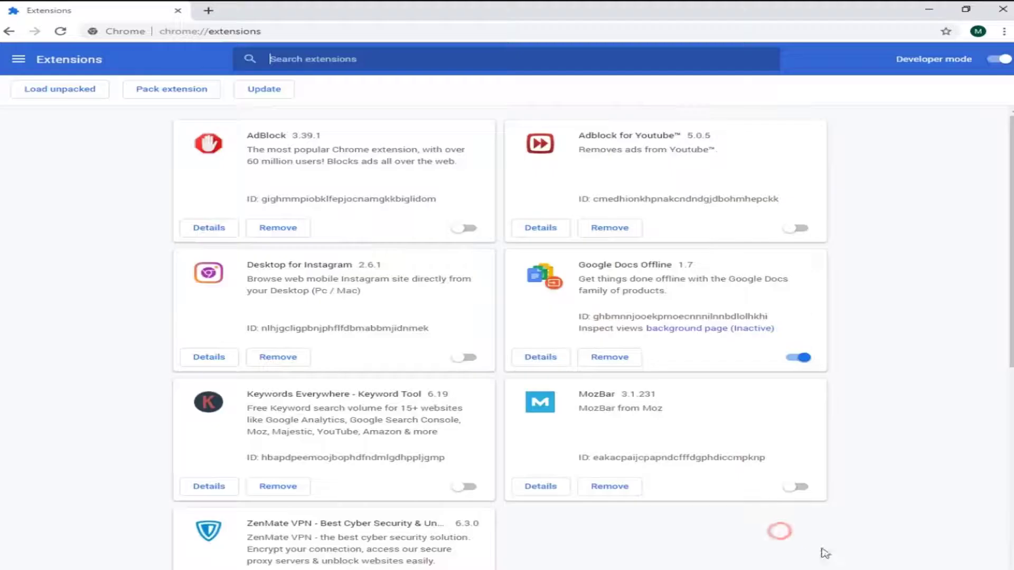
left_click(850, 569)
left_click(723, 543)
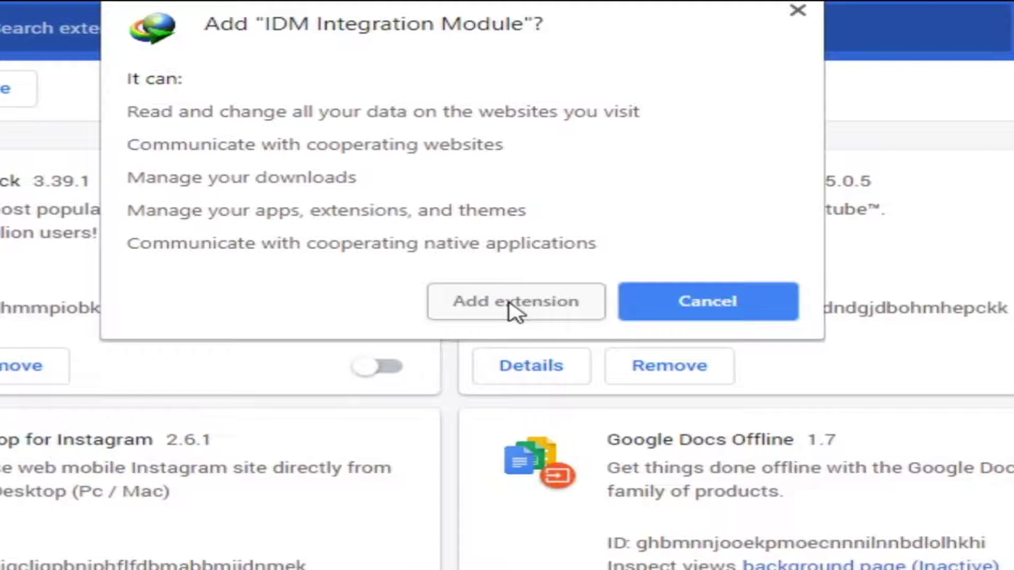
left_click(531, 197)
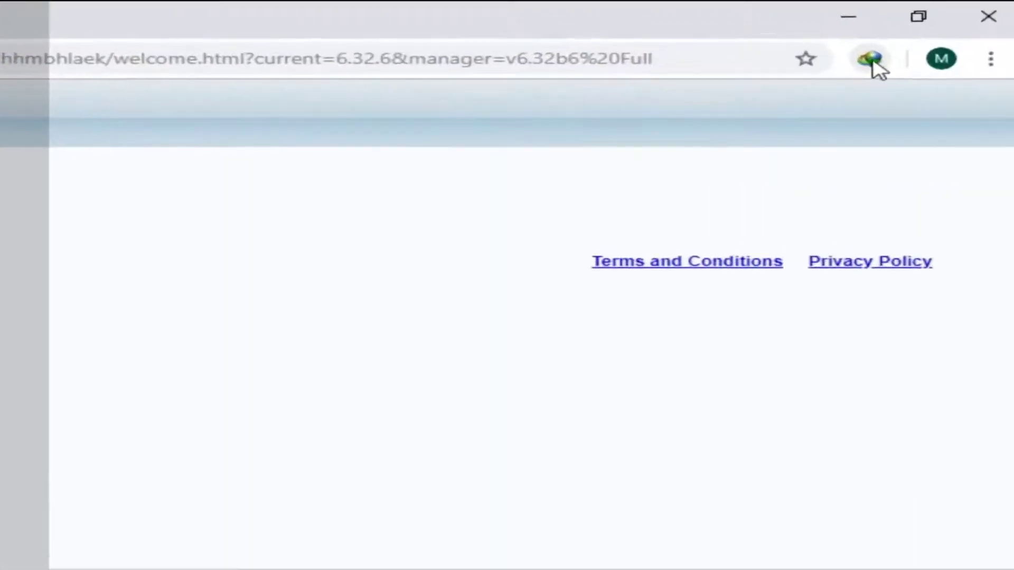
Step: Copy the sentence "Internet Download Manager extension for Google Chrome has been installed." from the welcome page and switch back to the notes
left_click_drag(40, 107, 261, 107)
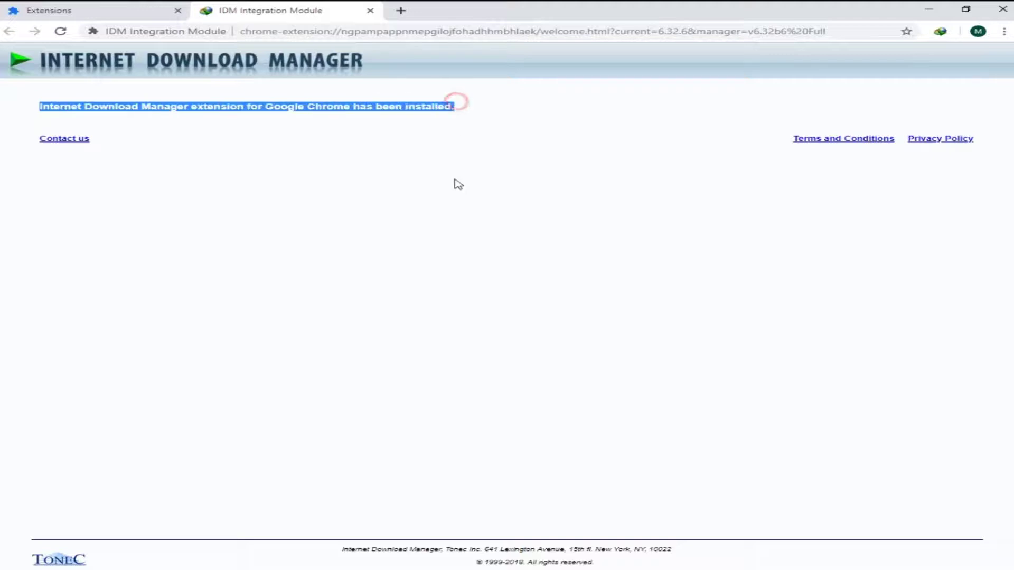
key("ctrl+c")
key("alt+Tab")
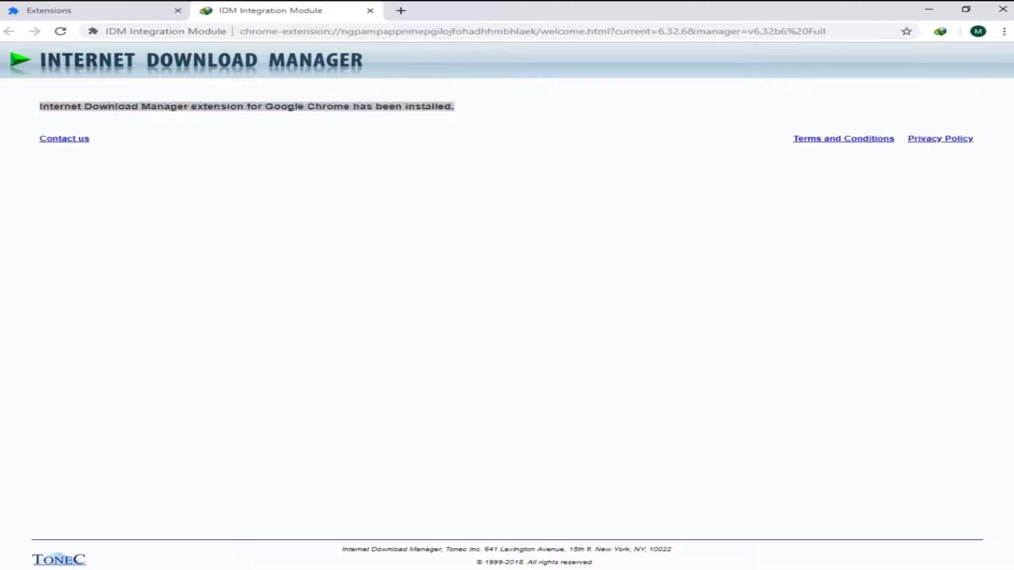